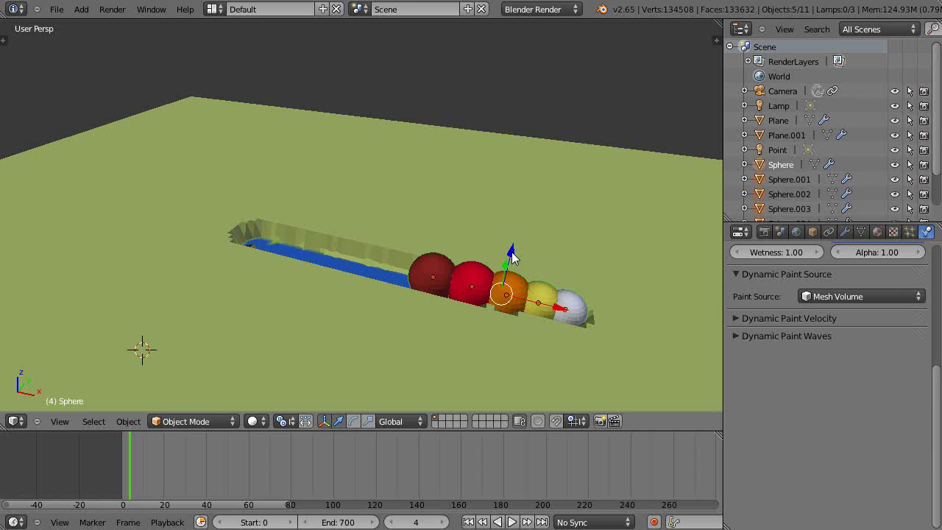
# Raise the five-sphere chain on Z and slide it left along X over the blue trench.
pyautogui.moveTo(512, 256); pyautogui.dragTo(520, 211)
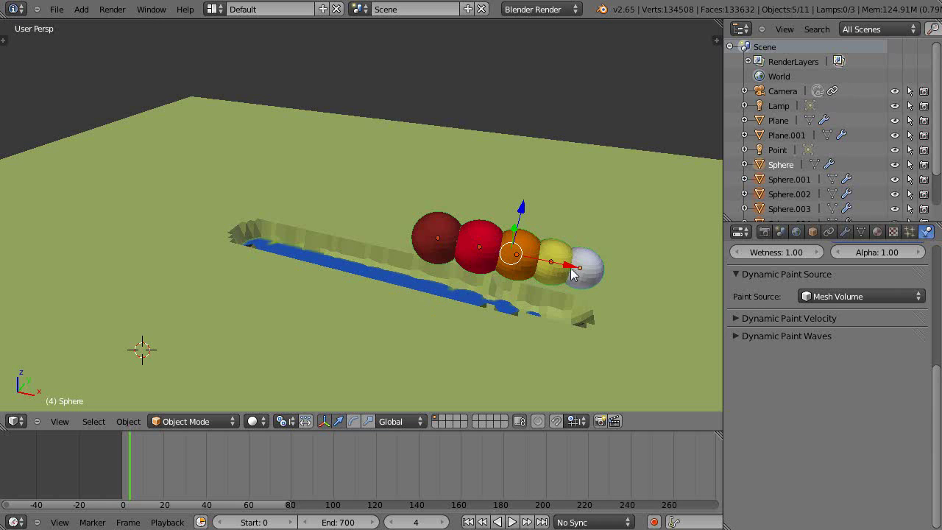
pyautogui.moveTo(568, 266); pyautogui.dragTo(515, 265)
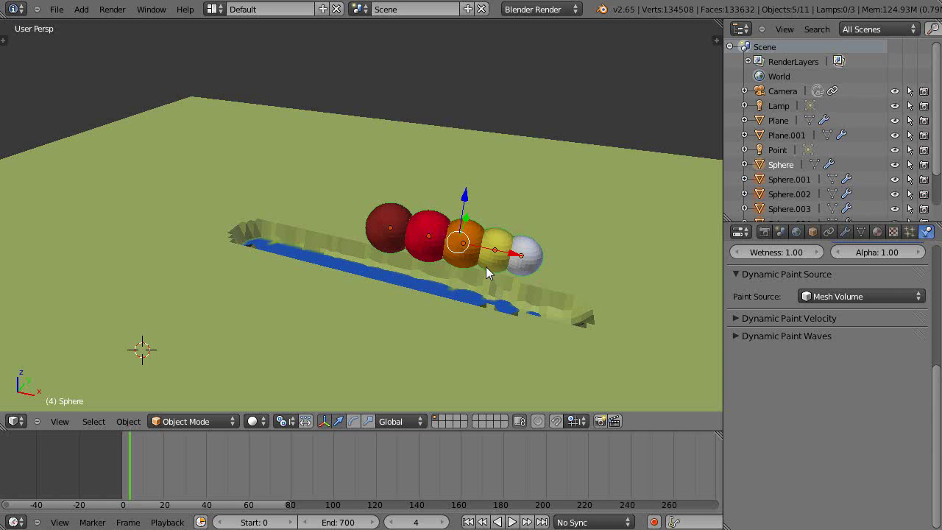
pyautogui.moveTo(514, 263)
pyautogui.mouseDown(button='middle')
pyautogui.moveTo(470, 301)
pyautogui.moveTo(478, 286)
pyautogui.moveTo(424, 286)
pyautogui.moveTo(522, 290)
pyautogui.moveTo(475, 219)
pyautogui.mouseUp(button='middle')
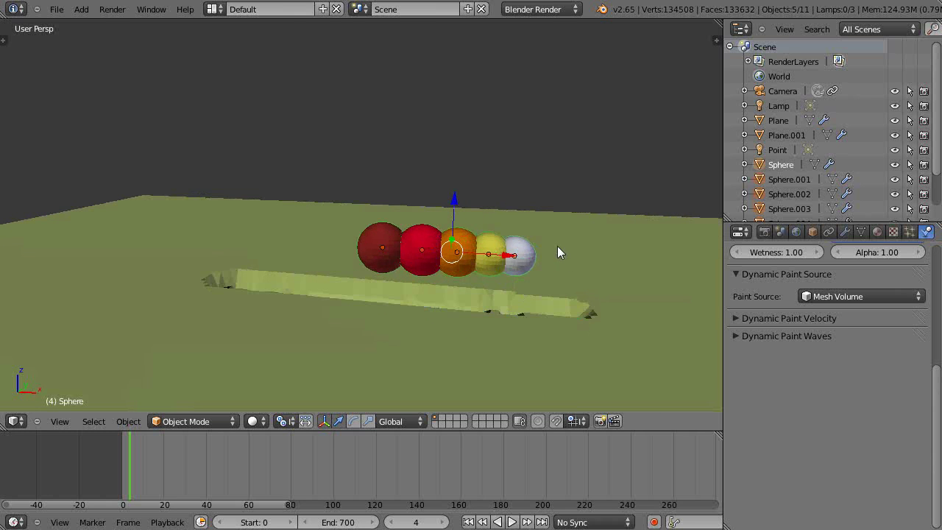
pyautogui.moveTo(557, 246)
pyautogui.mouseDown(button='middle')
pyautogui.moveTo(503, 225)
pyautogui.moveTo(468, 254)
pyautogui.moveTo(490, 260)
pyautogui.mouseUp(button='middle')
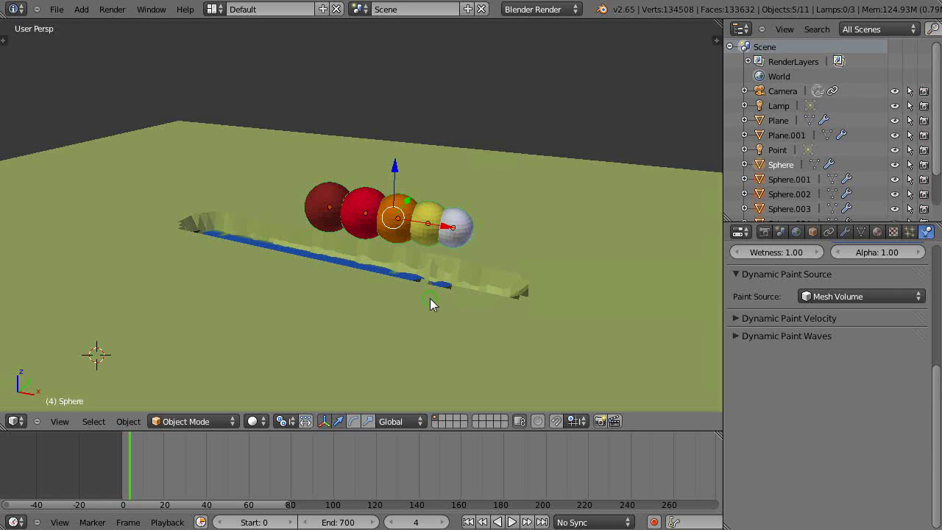
pyautogui.moveTo(429, 298); pyautogui.dragTo(432, 294, button='middle')
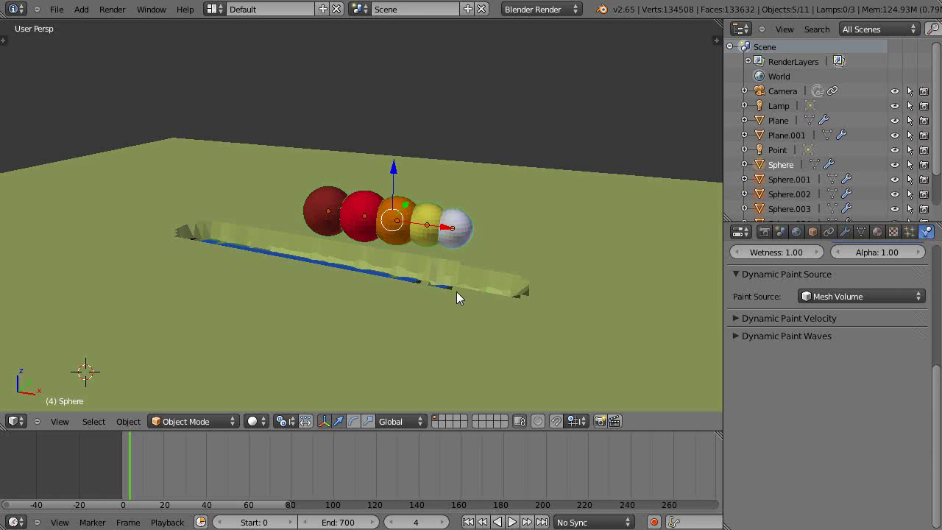
pyautogui.scroll(3, 457, 291)
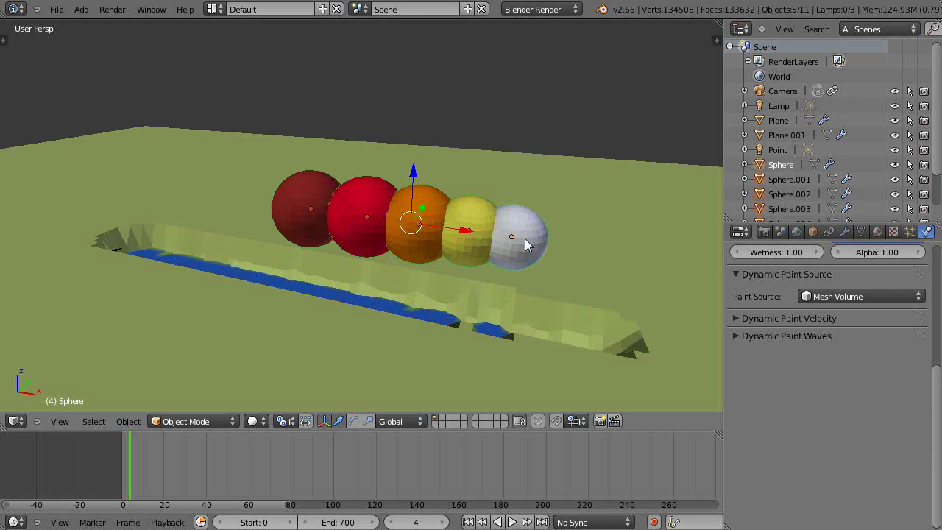
# Select all spheres in the dark red sphere's group and lift them higher on Z.
pyautogui.rightClick(294, 198)
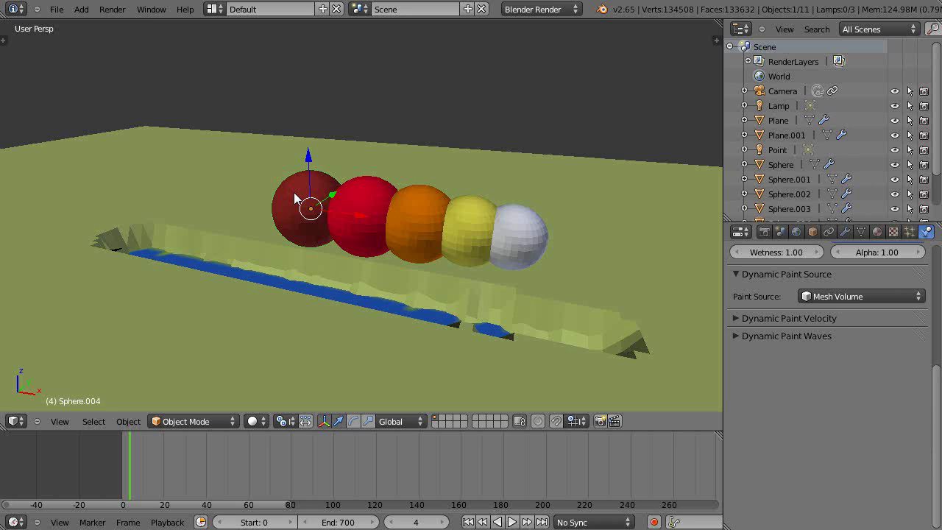
pyautogui.hotkey('shift', 'g')
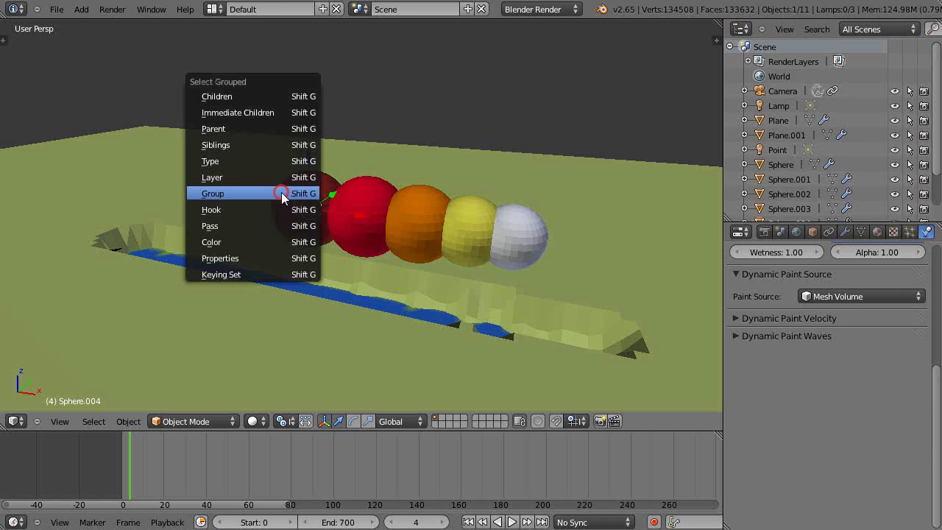
pyautogui.click(283, 192)
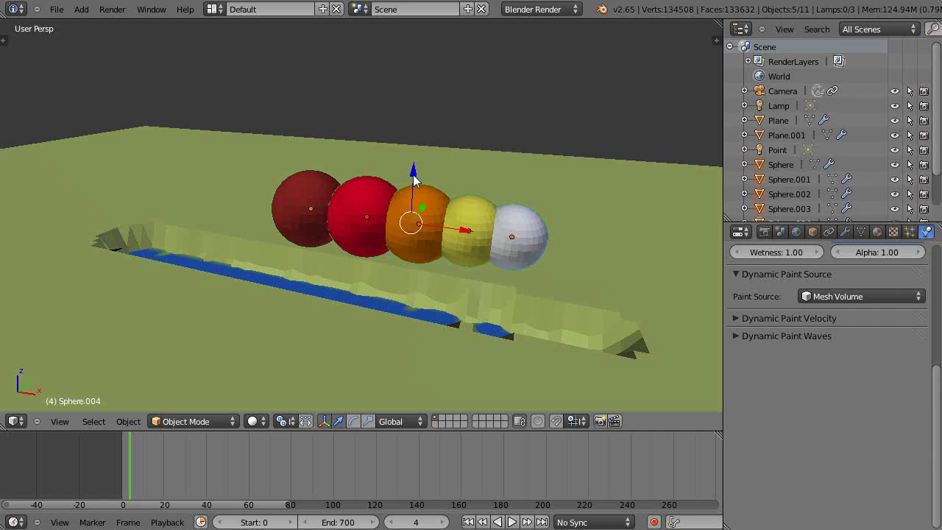
pyautogui.moveTo(413, 175); pyautogui.dragTo(415, 126)
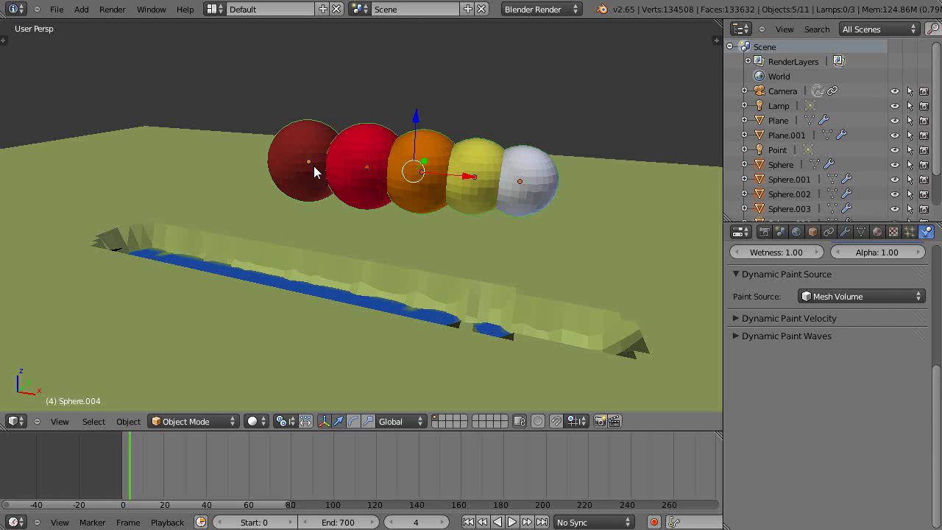
# Select the white sphere alone to show its Dynamic Paint brush settings.
pyautogui.rightClick(533, 190)
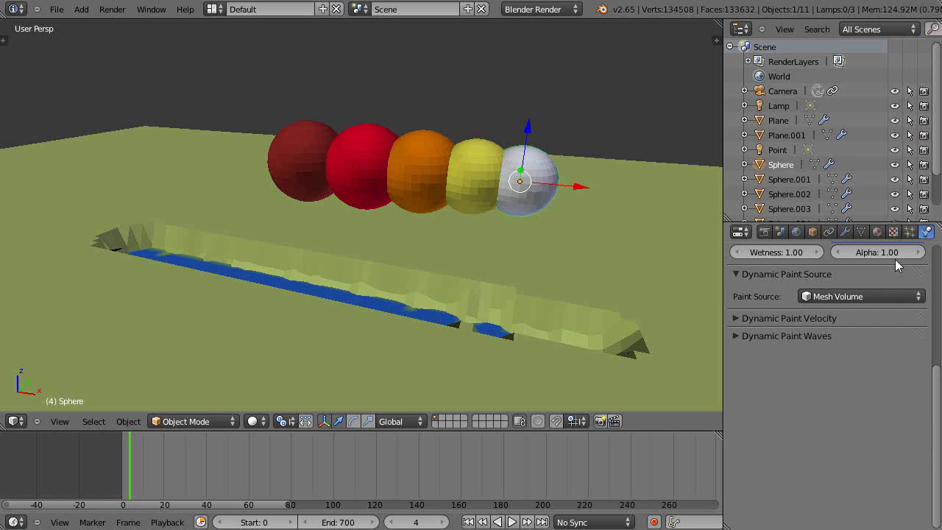
pyautogui.scroll(7, 933, 394)
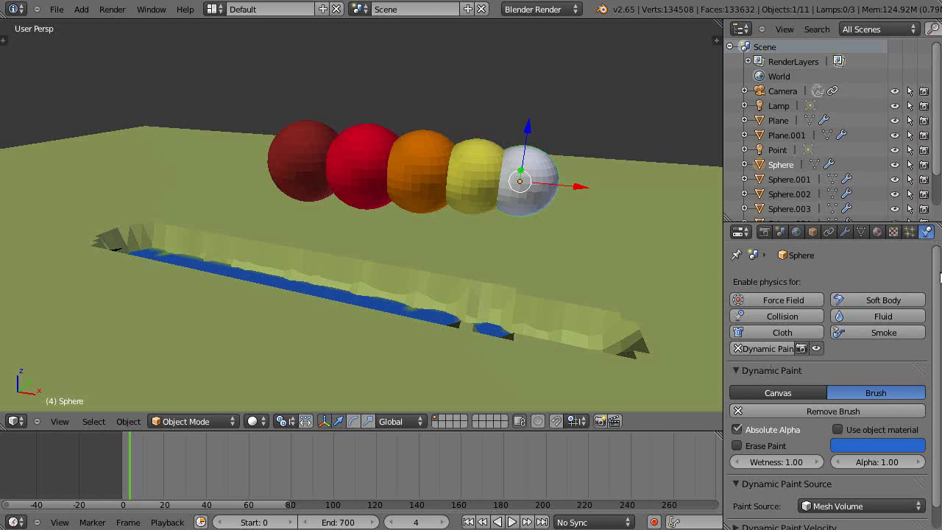
pyautogui.scroll(-1, 939, 277)
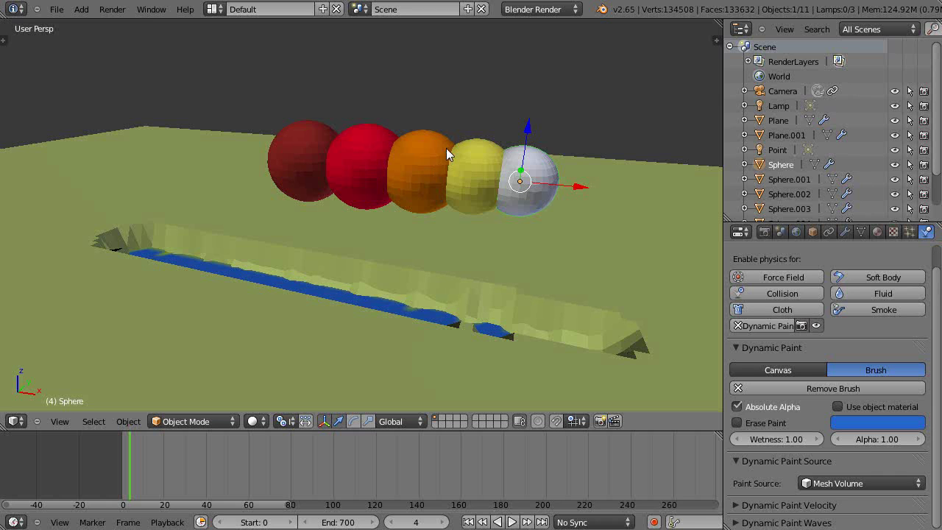
# Lower the white sphere slightly during playback, stop, then select the whole sphere group.
pyautogui.hotkey('alt', 'a')
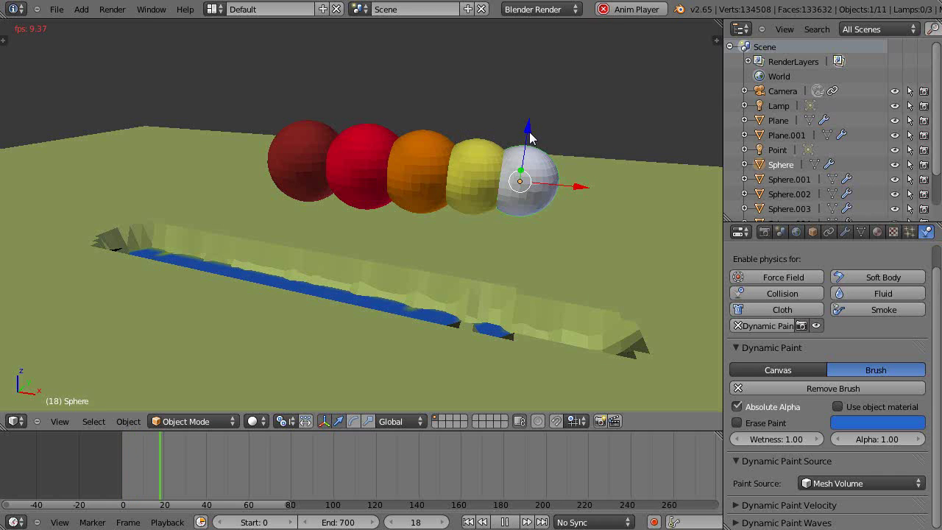
pyautogui.moveTo(530, 136)
pyautogui.mouseDown()
pyautogui.moveTo(508, 197)
pyautogui.moveTo(517, 133)
pyautogui.mouseUp()
pyautogui.press('Escape')
pyautogui.hotkey('shift', 'g')
pyautogui.click(519, 185)
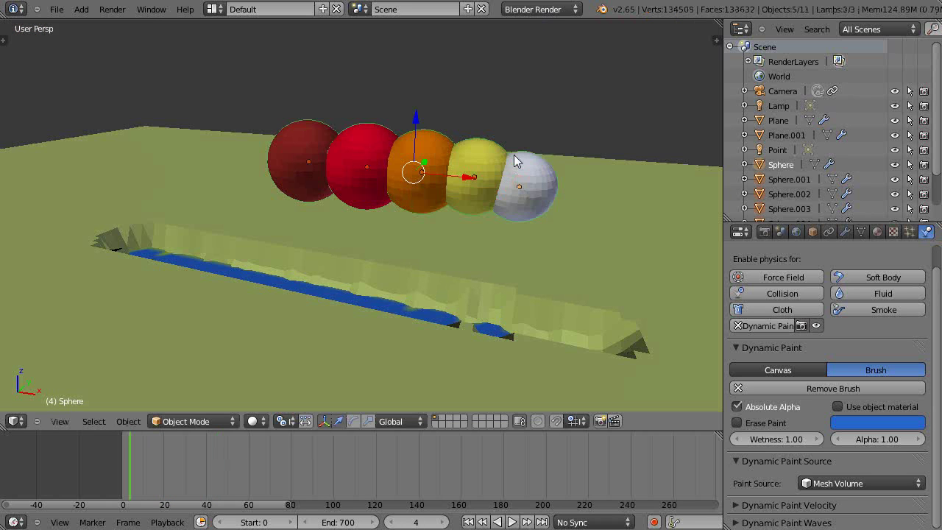
# While the animation plays, sink the spheres into the ground and slide them along Y.
pyautogui.hotkey('alt', 'a')
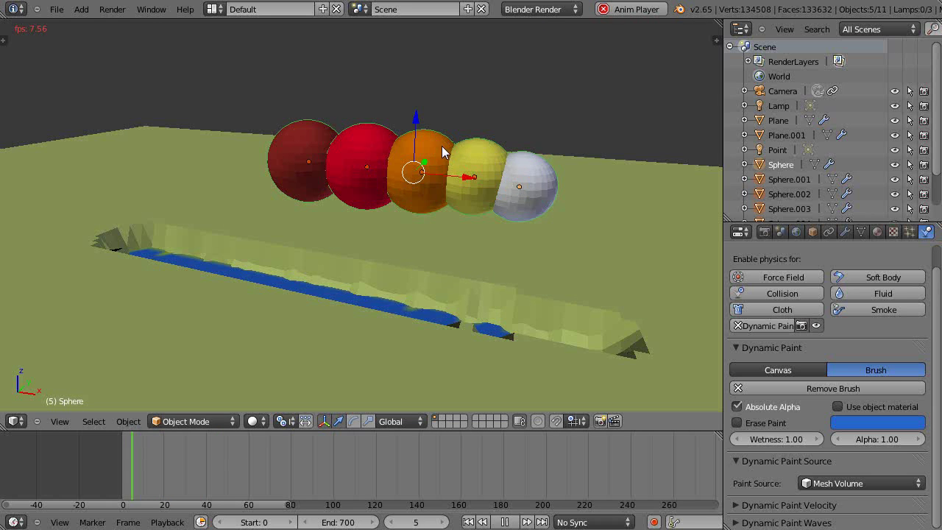
pyautogui.moveTo(415, 120); pyautogui.dragTo(413, 227)
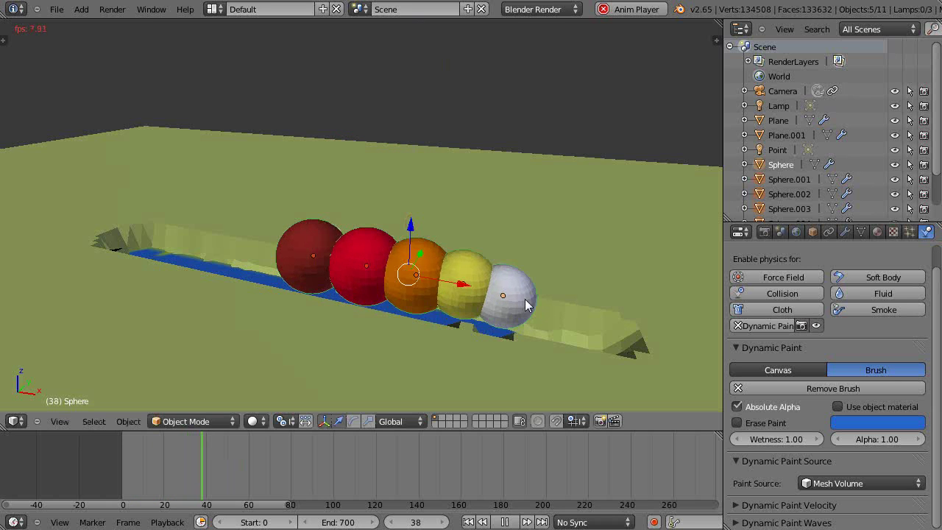
pyautogui.moveTo(526, 300); pyautogui.dragTo(447, 297, button='middle')
pyautogui.moveTo(477, 289); pyautogui.dragTo(571, 289)
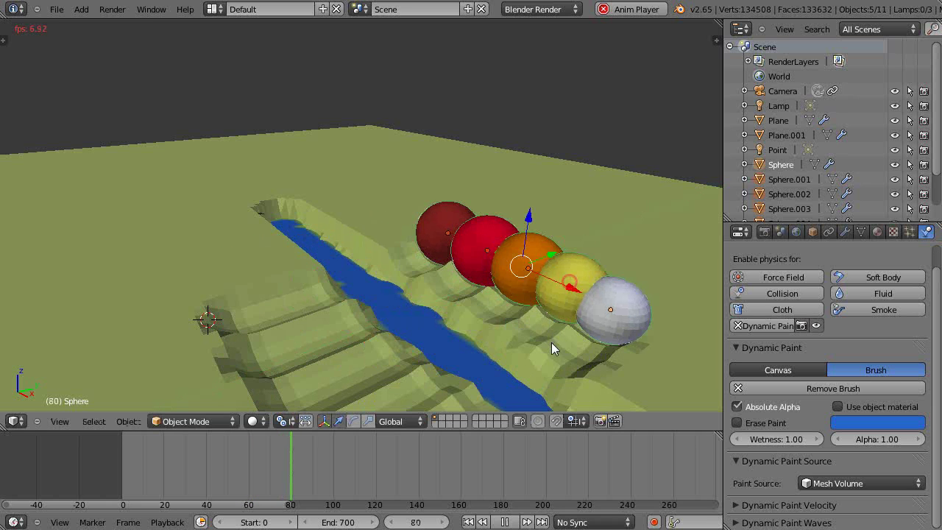
pyautogui.moveTo(551, 342); pyautogui.dragTo(548, 310, button='middle')
pyautogui.moveTo(536, 251); pyautogui.dragTo(538, 275)
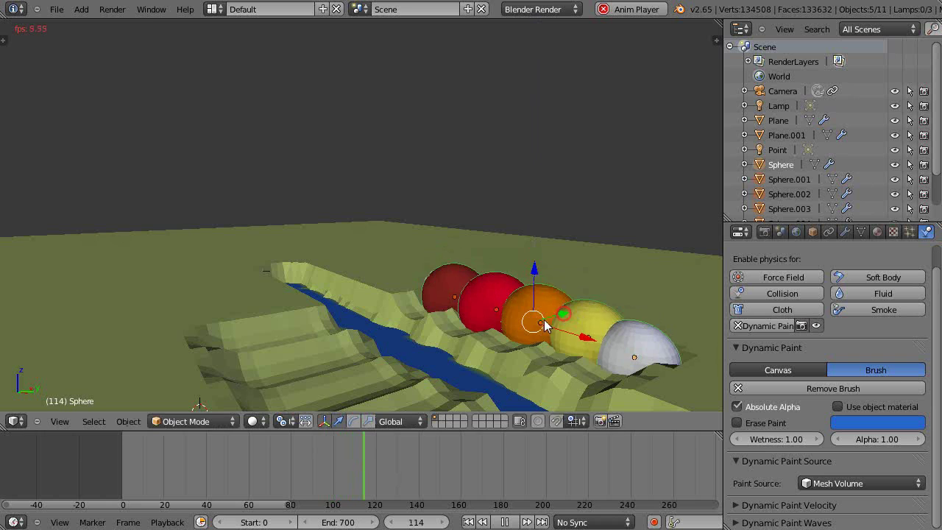
pyautogui.moveTo(579, 308); pyautogui.dragTo(610, 295)
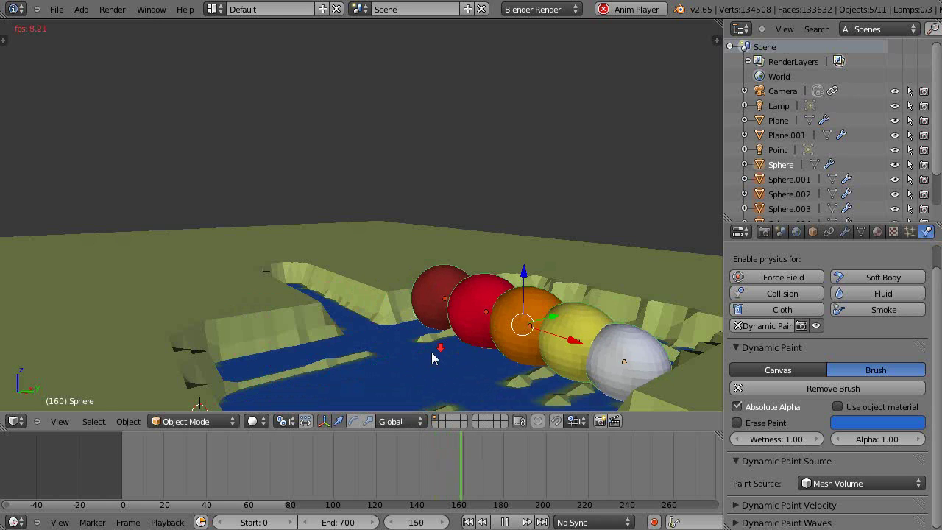
pyautogui.scroll(-2, 431, 352)
pyautogui.moveTo(423, 352)
pyautogui.mouseDown(button='middle')
pyautogui.moveTo(483, 361)
pyautogui.moveTo(426, 334)
pyautogui.mouseUp(button='middle')
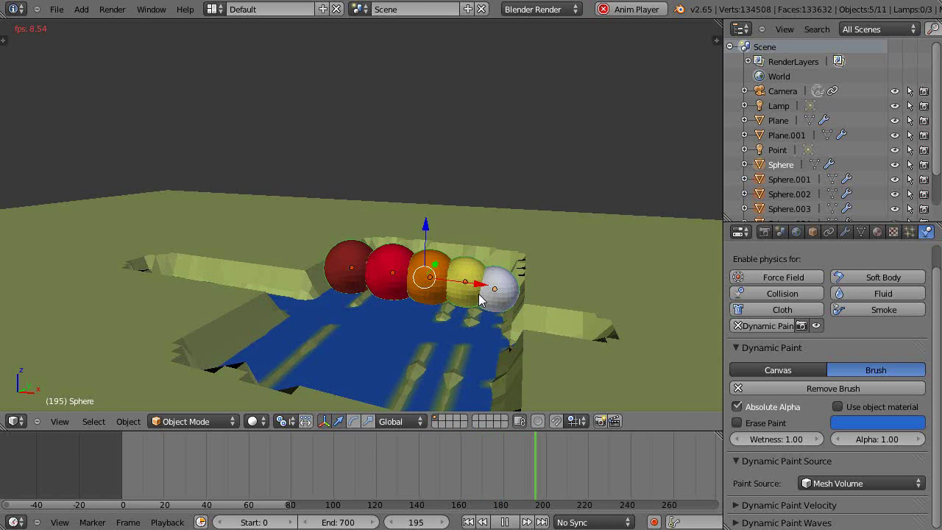
pyautogui.press('Escape')
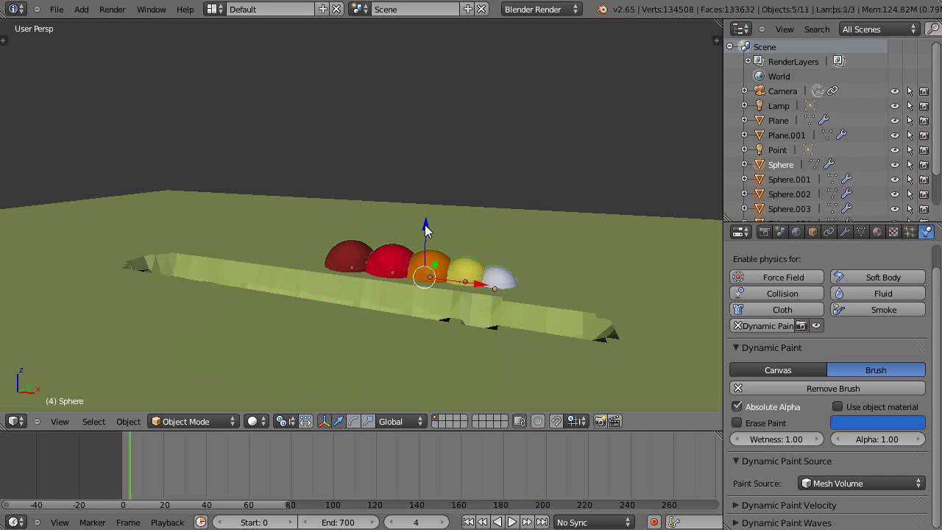
# Lift the spheres back above the ground, abandoning a first Y-axis rotation.
pyautogui.moveTo(425, 225); pyautogui.dragTo(428, 110)
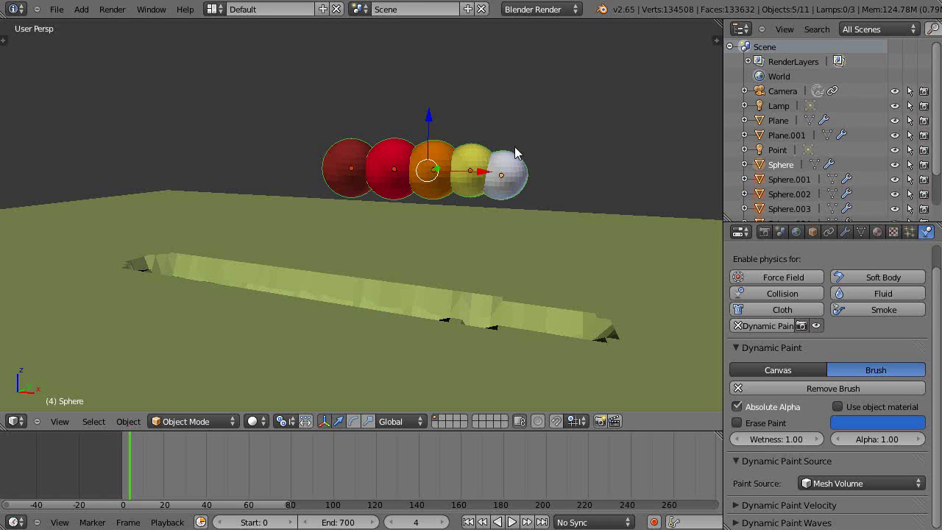
pyautogui.press('r')
pyautogui.press('y')
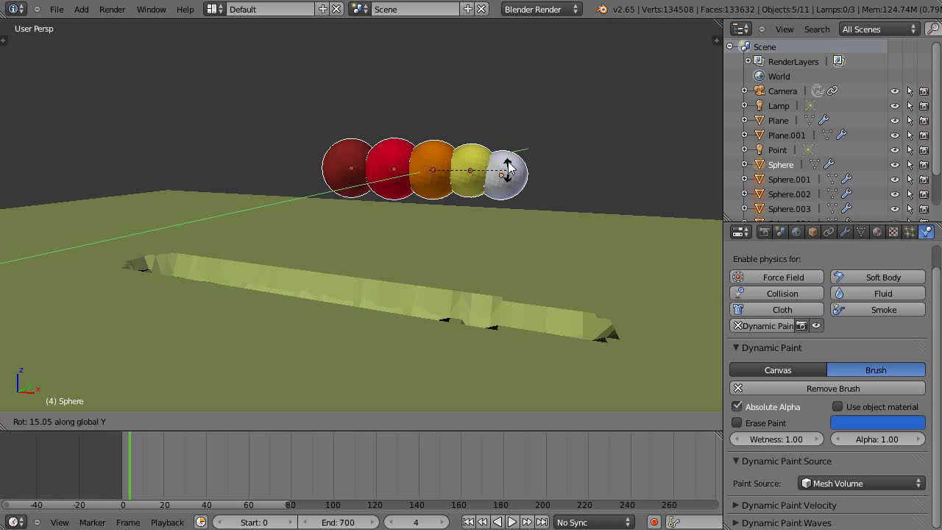
pyautogui.click(506, 168)
# Set the pivot to Median Point and rotate the sphere chain about global Y (about 21.82°).
pyautogui.click(284, 420)
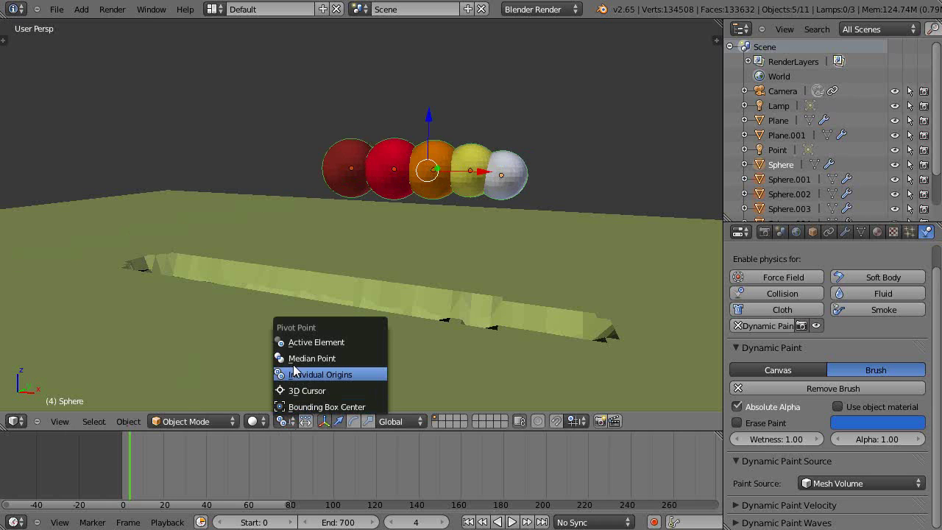
pyautogui.click(292, 357)
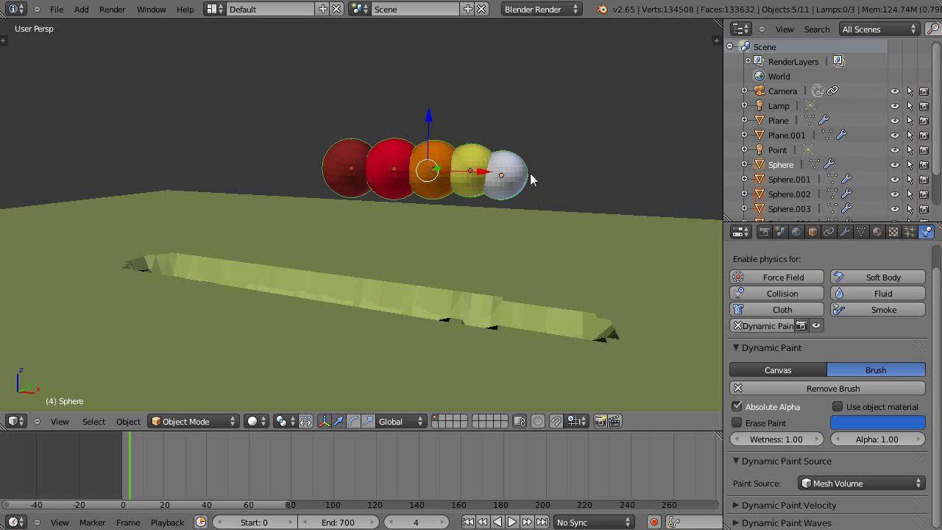
pyautogui.press('r')
pyautogui.press('y')
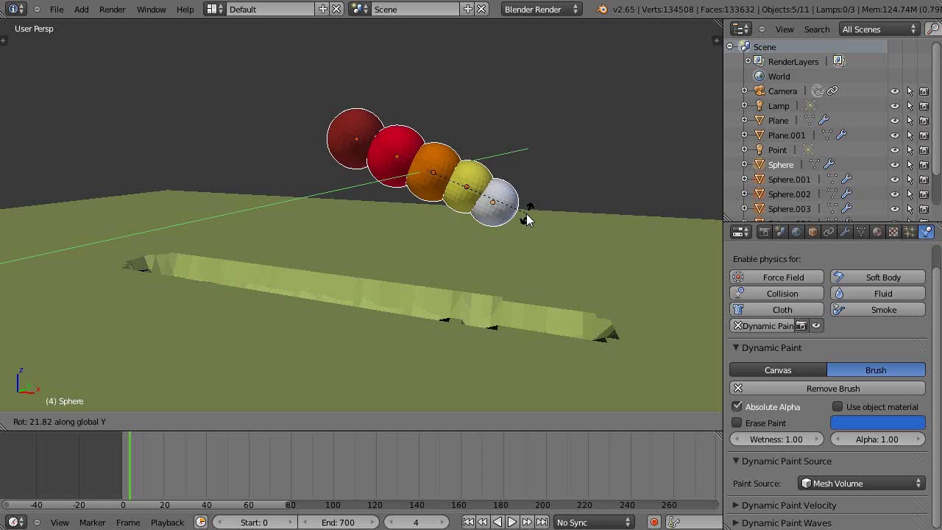
pyautogui.click(525, 210)
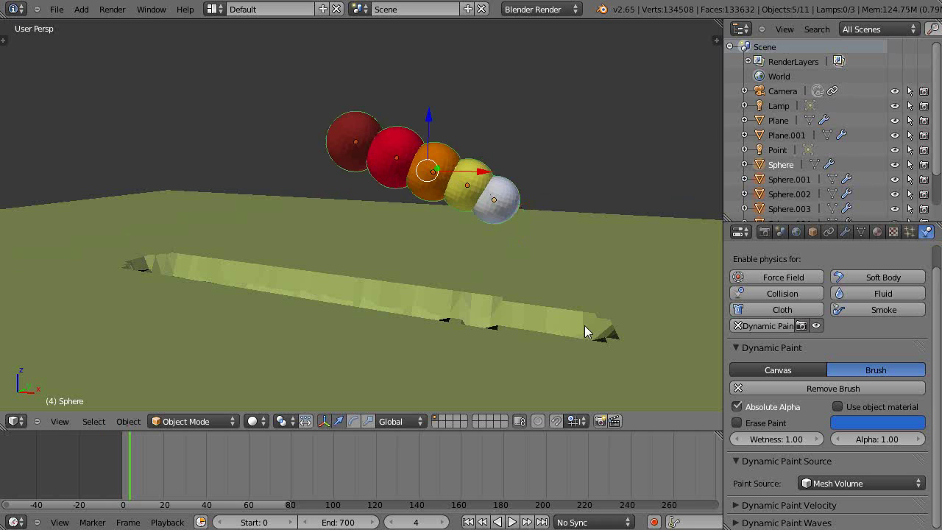
pyautogui.moveTo(584, 322); pyautogui.dragTo(554, 292, button='middle')
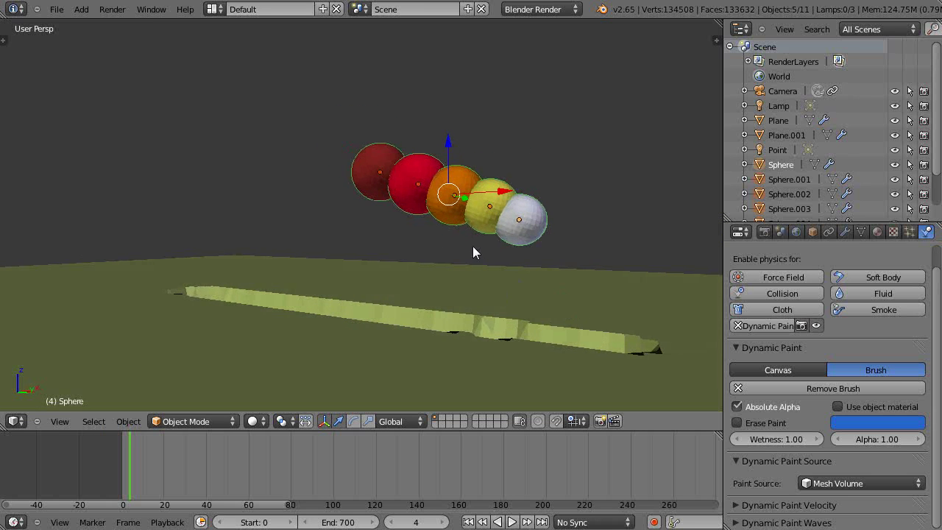
pyautogui.moveTo(472, 246); pyautogui.dragTo(458, 308, button='middle')
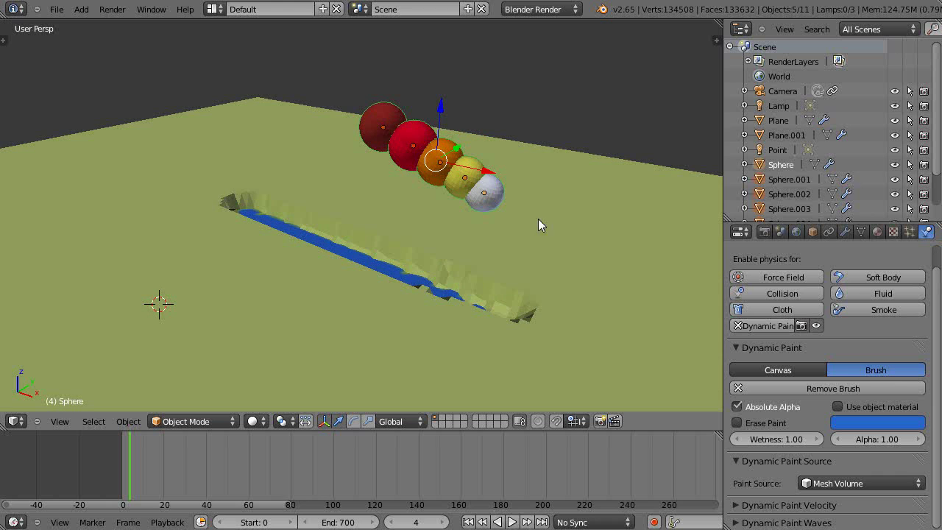
pyautogui.moveTo(417, 255); pyautogui.dragTo(441, 262, button='middle')
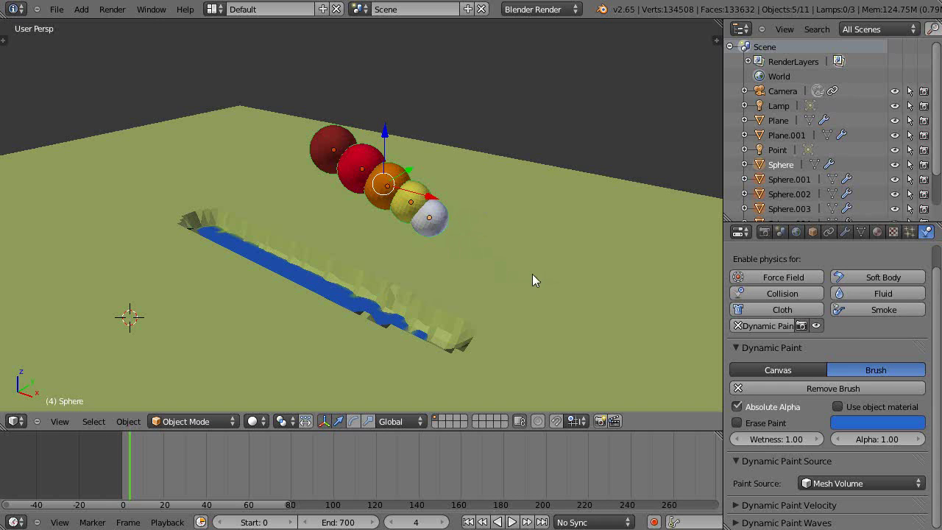
# Make the white and yellow spheres' brushes use object materials Material.003 and Material.004.
pyautogui.rightClick(432, 211)
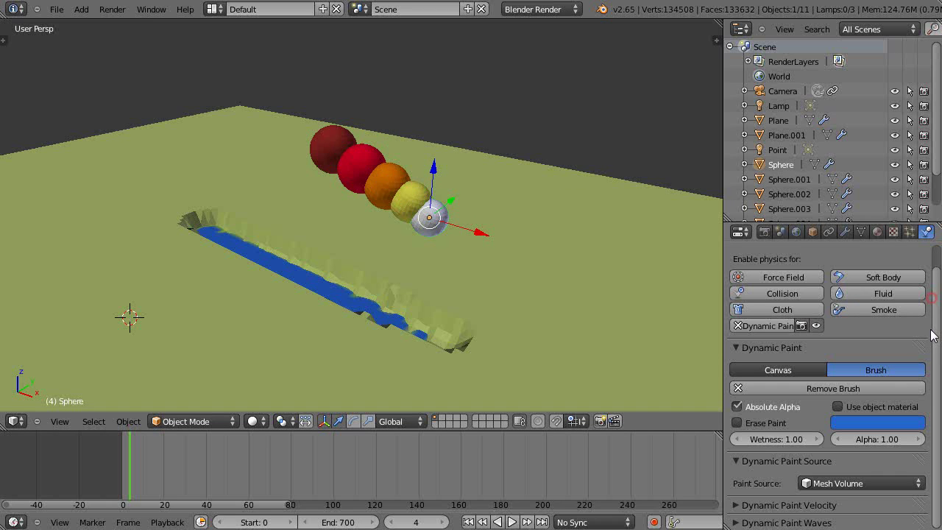
pyautogui.click(851, 409)
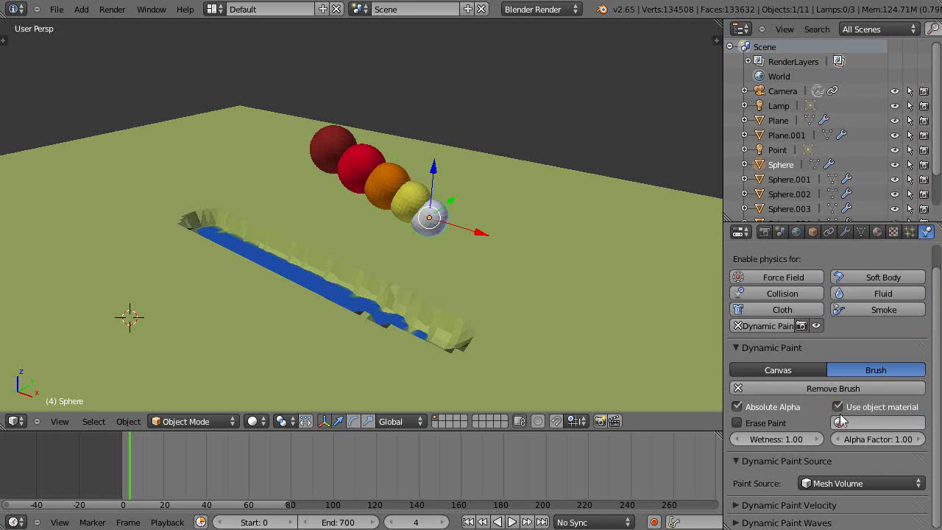
pyautogui.click(841, 424)
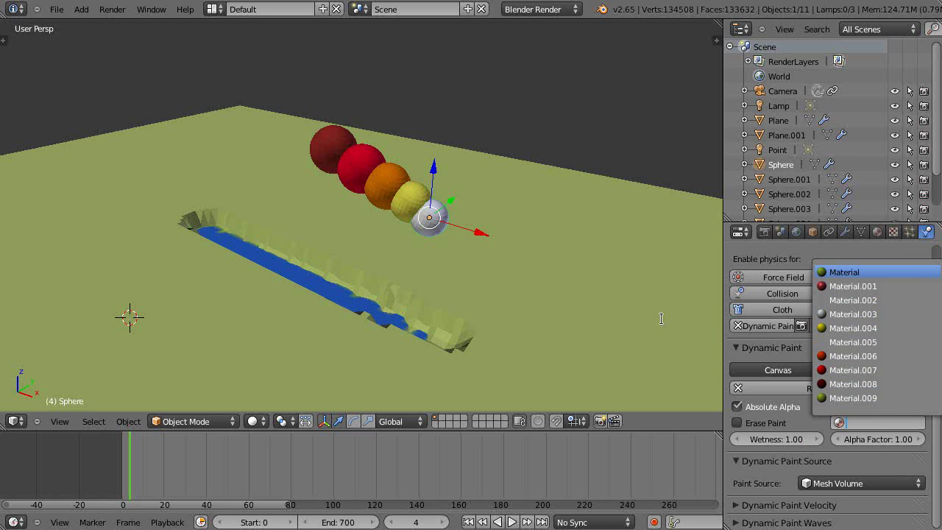
pyautogui.click(844, 314)
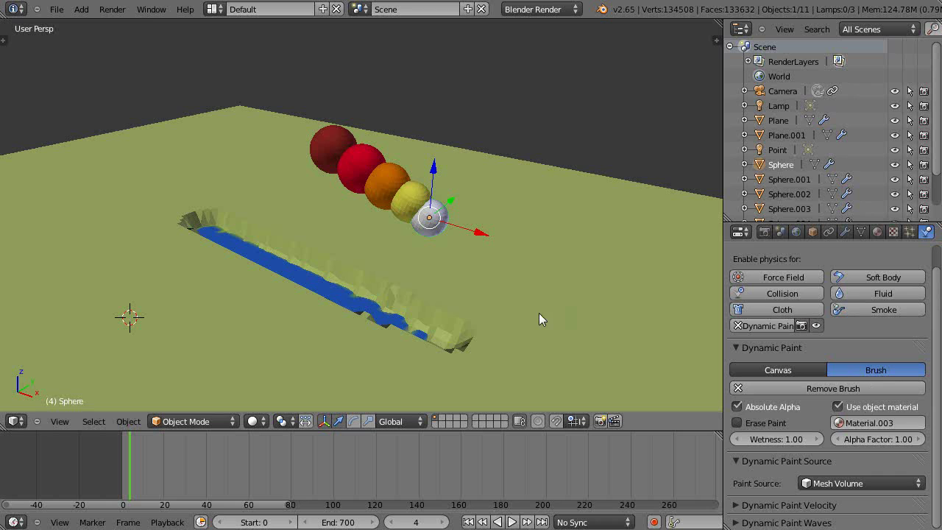
pyautogui.rightClick(415, 205)
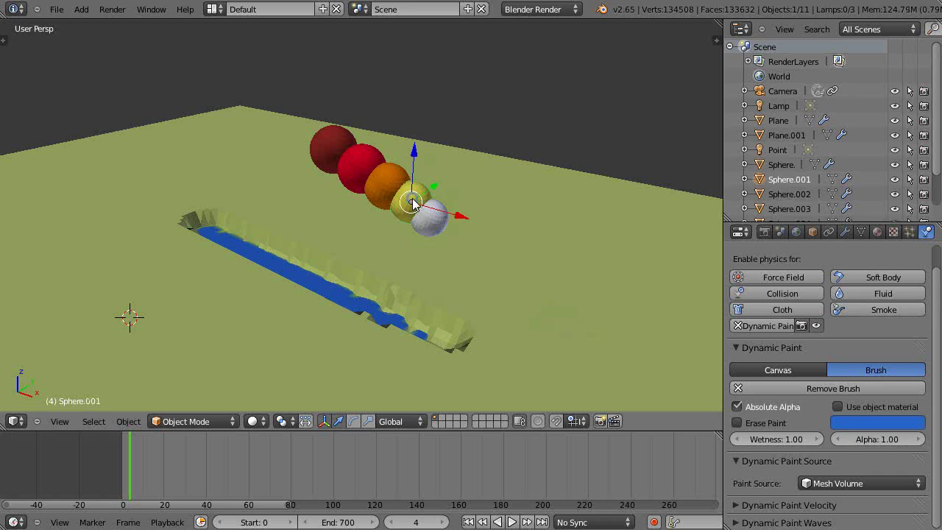
pyautogui.click(837, 407)
pyautogui.click(838, 421)
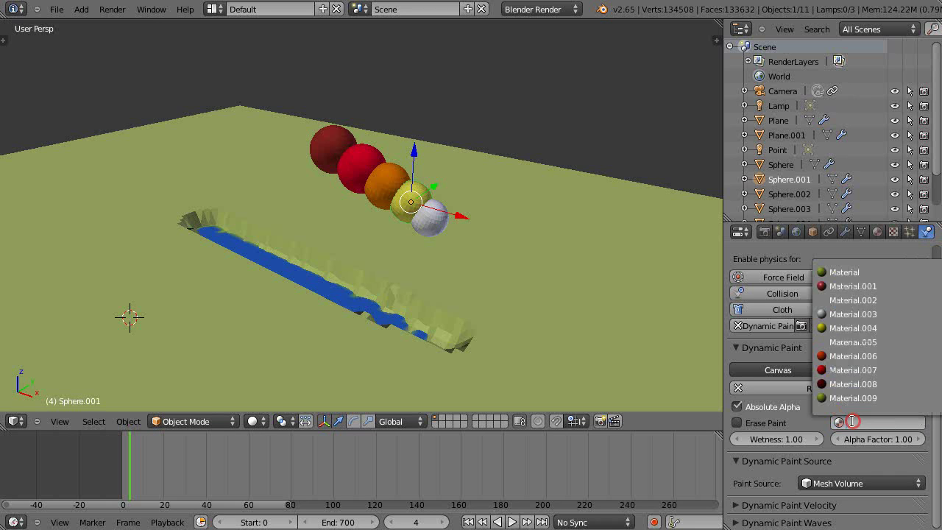
pyautogui.click(850, 329)
# Set the orange, red and dark red brushes to Material.006, Material.007 and Material.008.
pyautogui.rightClick(368, 190)
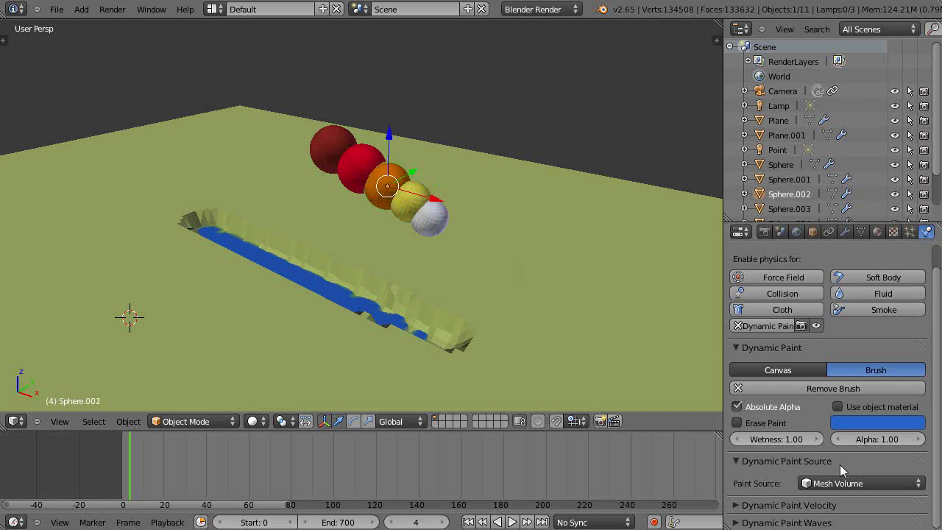
pyautogui.click(837, 407)
pyautogui.click(845, 423)
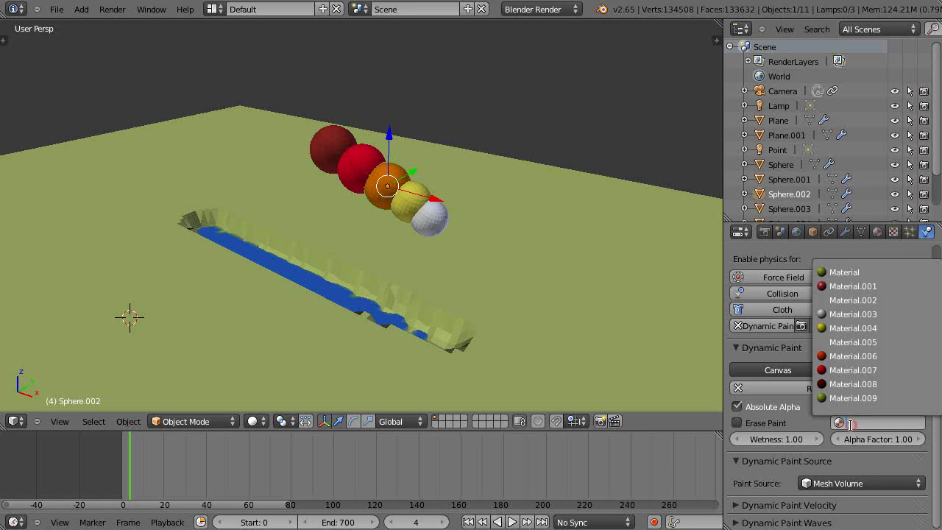
pyautogui.click(837, 355)
pyautogui.rightClick(364, 175)
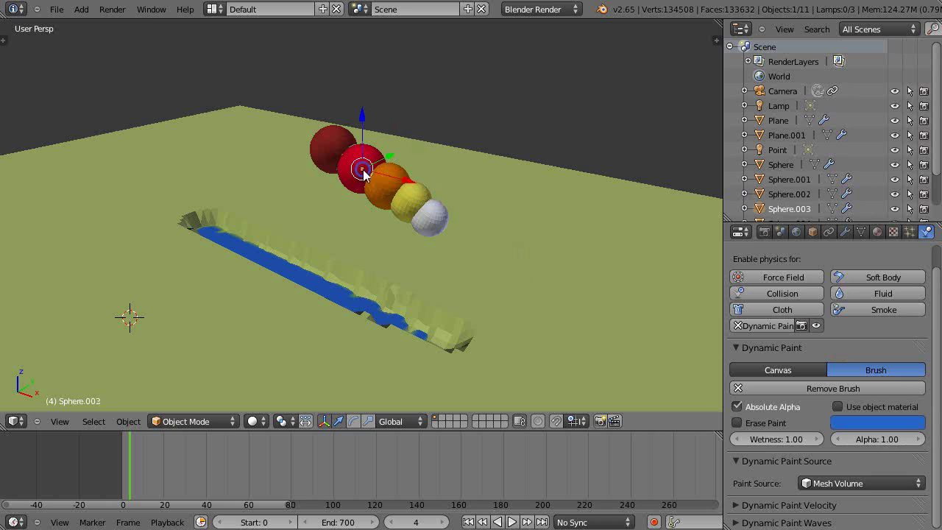
pyautogui.click(837, 406)
pyautogui.click(843, 421)
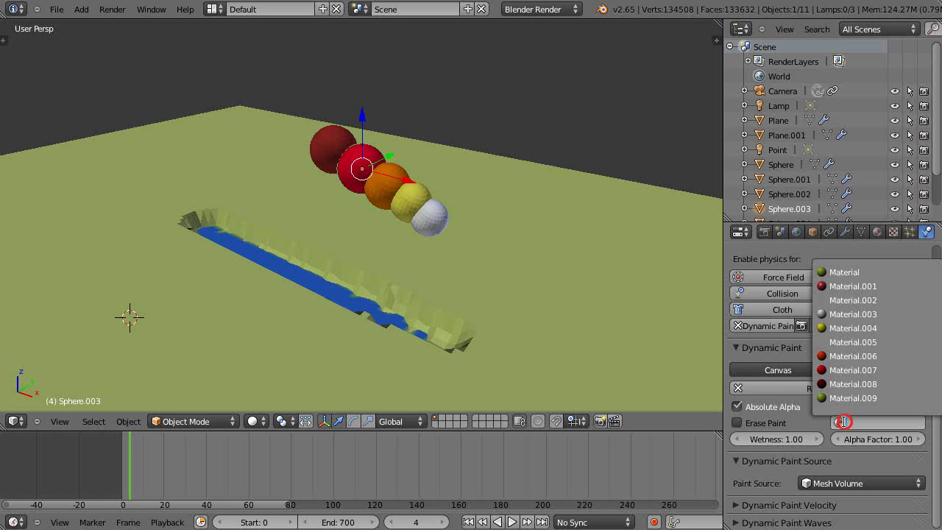
pyautogui.click(822, 369)
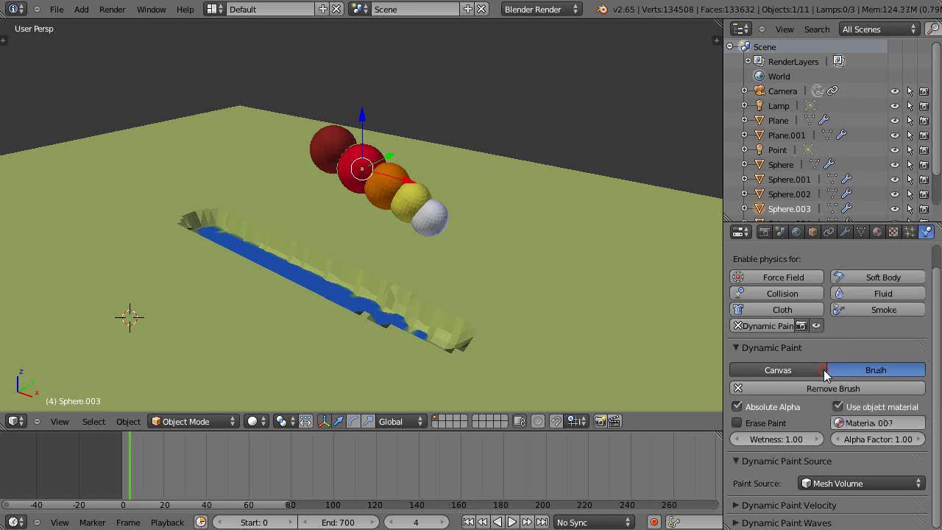
pyautogui.rightClick(335, 150)
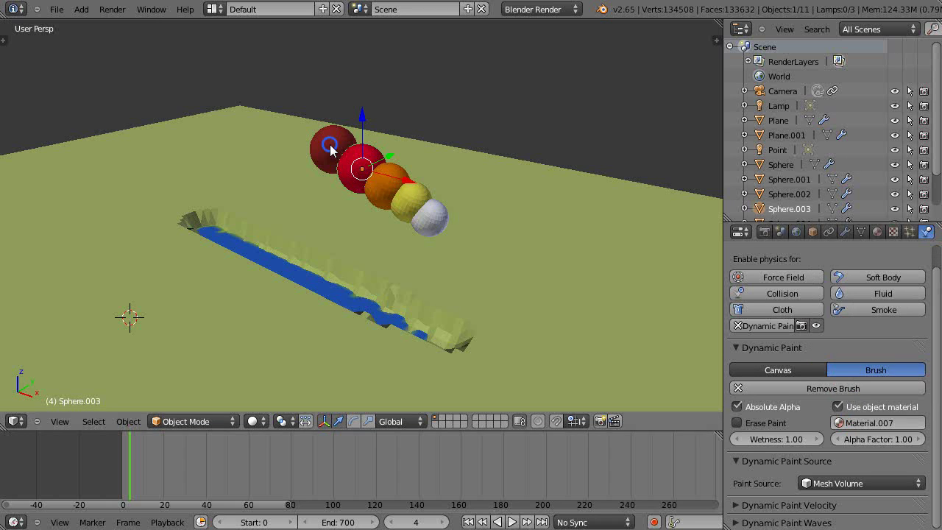
pyautogui.click(838, 407)
pyautogui.click(843, 422)
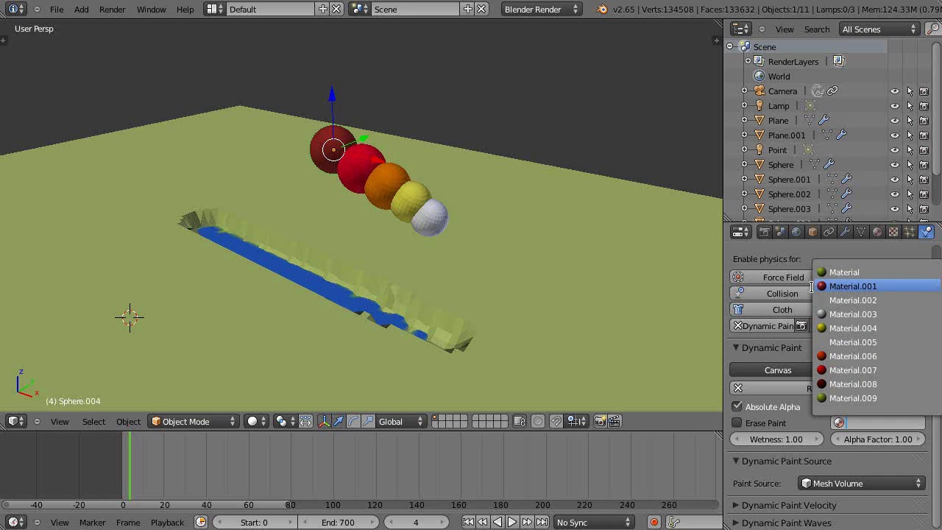
pyautogui.click(846, 384)
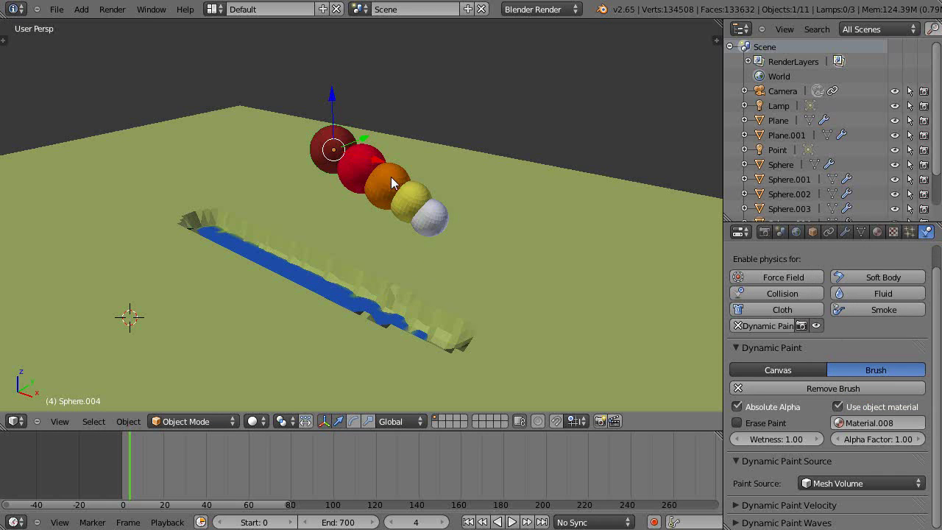
# Test-lower one sphere during playback, stop, then select all five grouped spheres.
pyautogui.hotkey('alt', 'a')
pyautogui.moveTo(332, 95)
pyautogui.mouseDown()
pyautogui.moveTo(329, 163)
pyautogui.moveTo(341, 87)
pyautogui.moveTo(341, 104)
pyautogui.mouseUp()
pyautogui.press('Escape')
pyautogui.hotkey('shift', 'g')
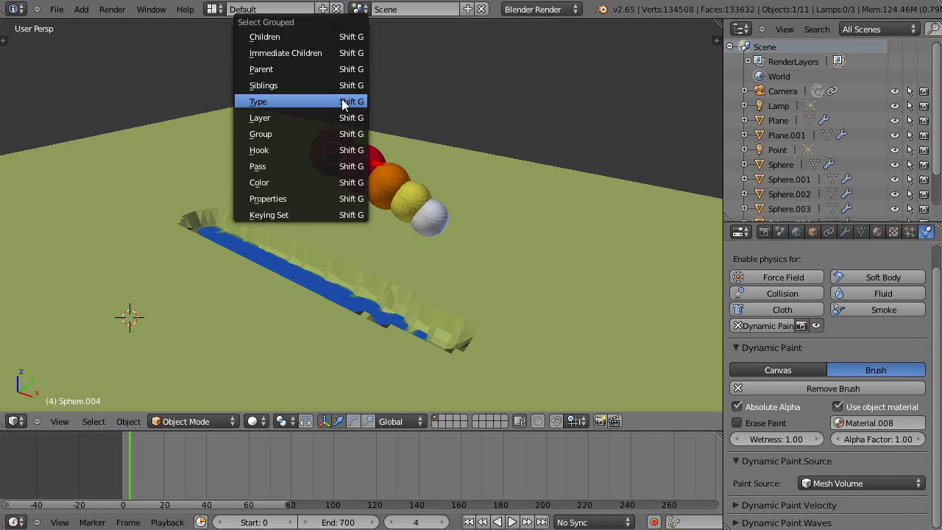
pyautogui.click(334, 130)
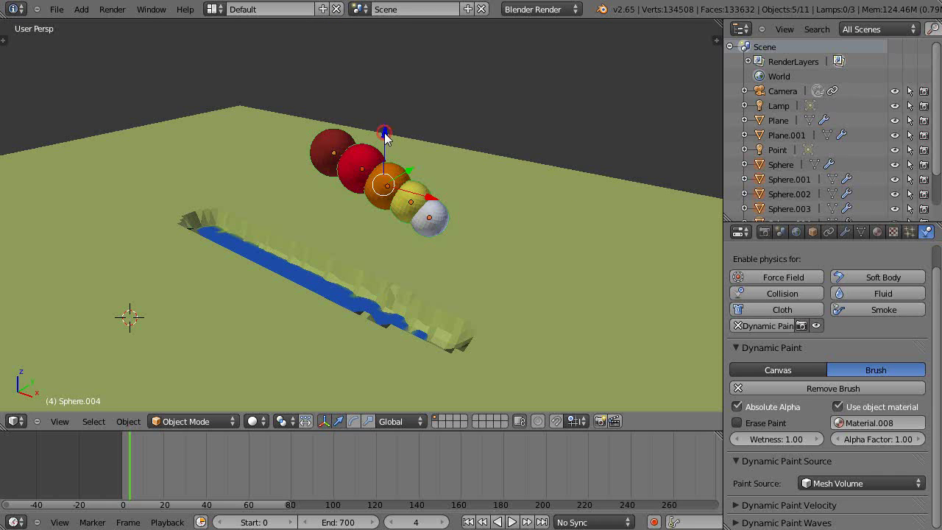
# During playback, sink the sphere group into the ground and sweep it sideways to paint trenches.
pyautogui.hotkey('alt', 'a')
pyautogui.moveTo(384, 132); pyautogui.dragTo(386, 218)
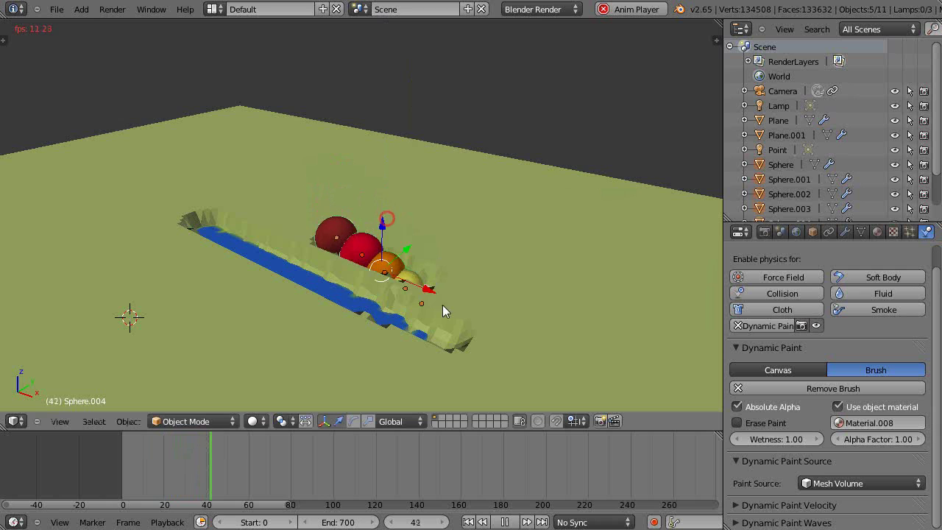
pyautogui.moveTo(402, 314); pyautogui.dragTo(381, 315, button='middle')
pyautogui.moveTo(468, 293)
pyautogui.mouseDown()
pyautogui.moveTo(139, 329)
pyautogui.moveTo(609, 320)
pyautogui.mouseUp()
pyautogui.moveTo(447, 368); pyautogui.dragTo(393, 329, button='middle')
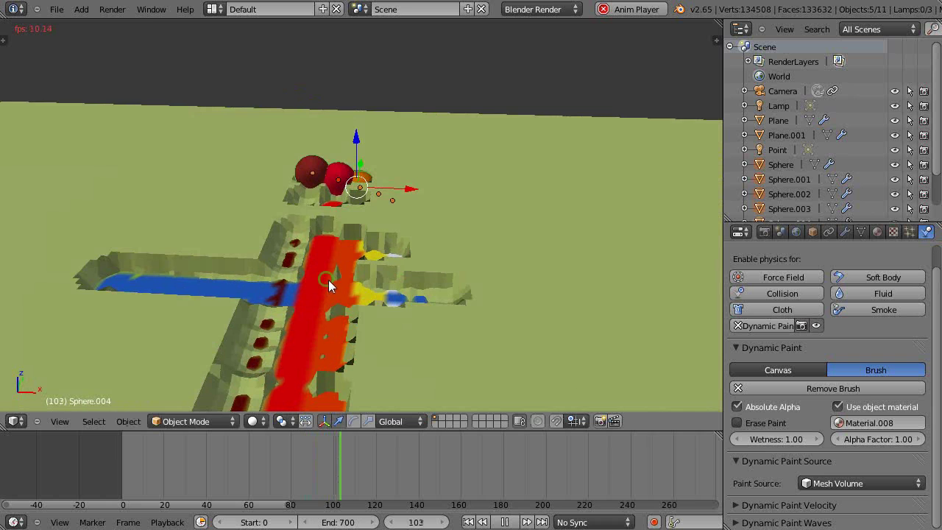
pyautogui.moveTo(329, 286); pyautogui.dragTo(335, 276, button='middle')
pyautogui.moveTo(351, 138); pyautogui.dragTo(383, 209)
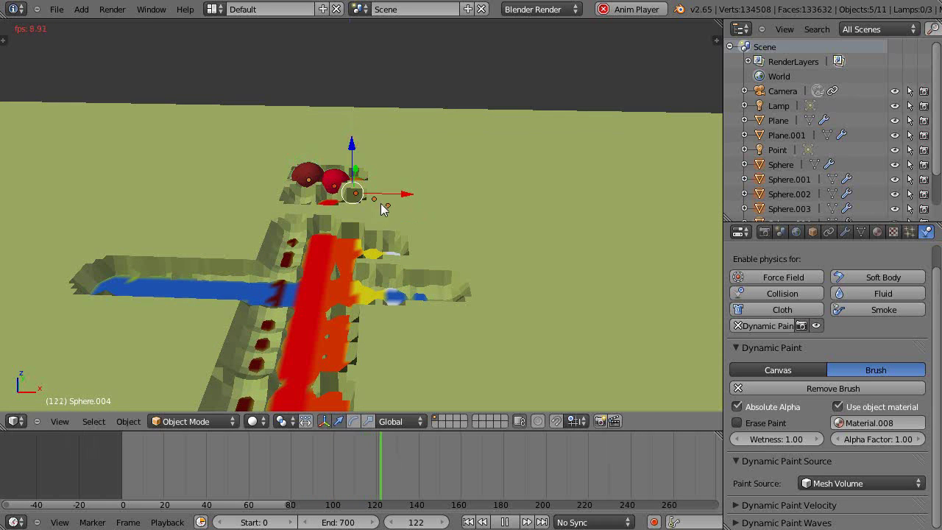
pyautogui.moveTo(435, 195); pyautogui.dragTo(383, 219)
pyautogui.moveTo(383, 219); pyautogui.dragTo(261, 284, button='middle')
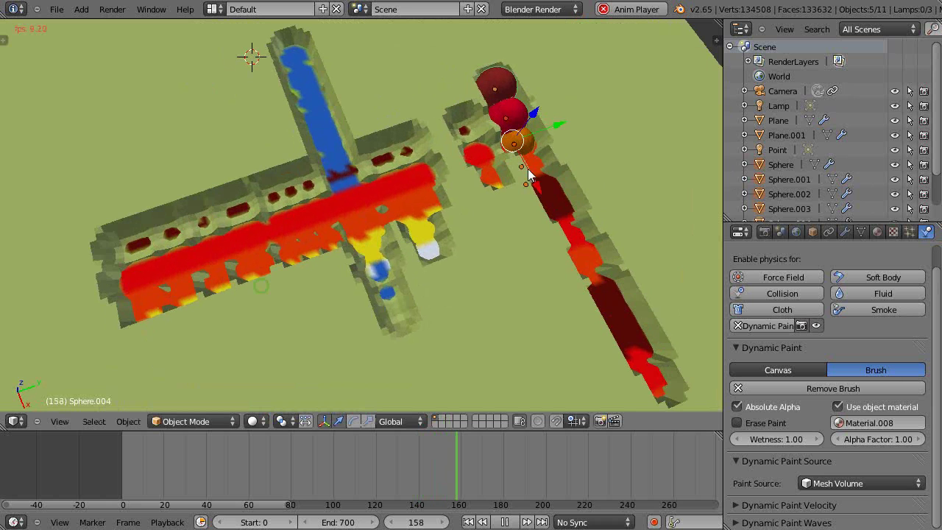
pyautogui.moveTo(520, 144); pyautogui.dragTo(428, 137)
pyautogui.moveTo(507, 206); pyautogui.dragTo(571, 137, button='middle')
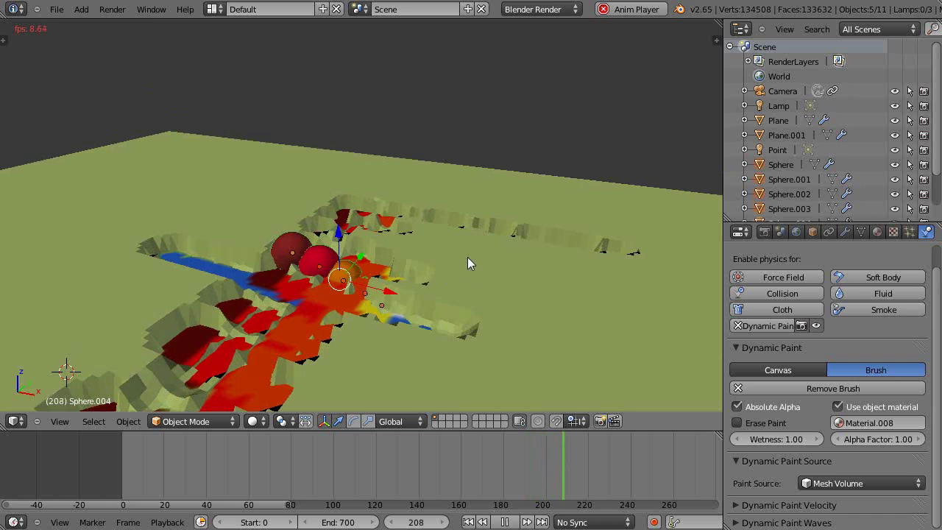
# Rotate the spheres about global Y and slide them along X down the trench arm.
pyautogui.press('r')
pyautogui.press('y')
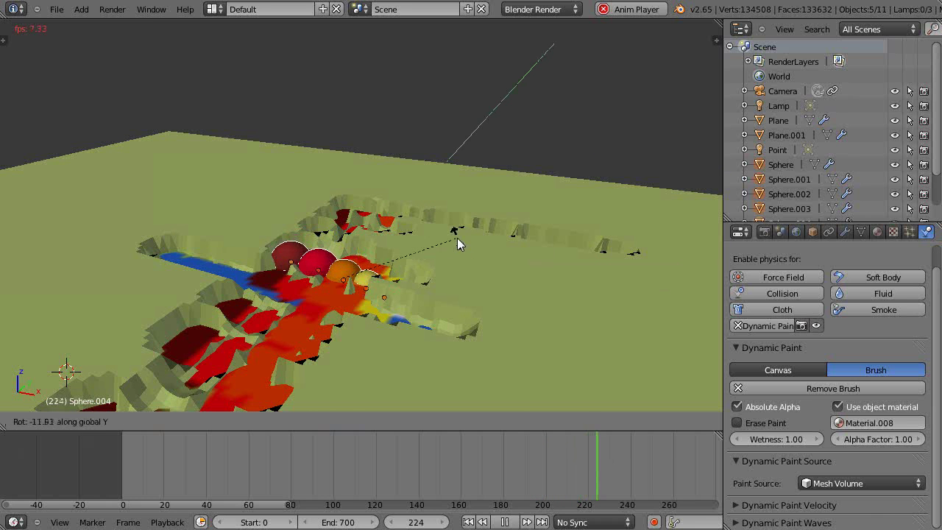
pyautogui.click(452, 243)
pyautogui.moveTo(454, 260); pyautogui.dragTo(430, 283, button='middle')
pyautogui.press('g')
pyautogui.press('x')
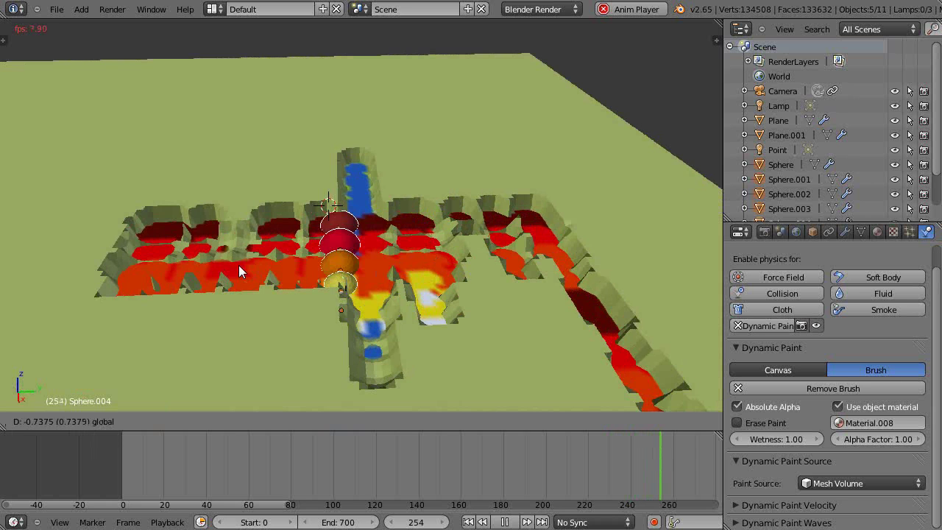
pyautogui.scroll(3, 110, 265)
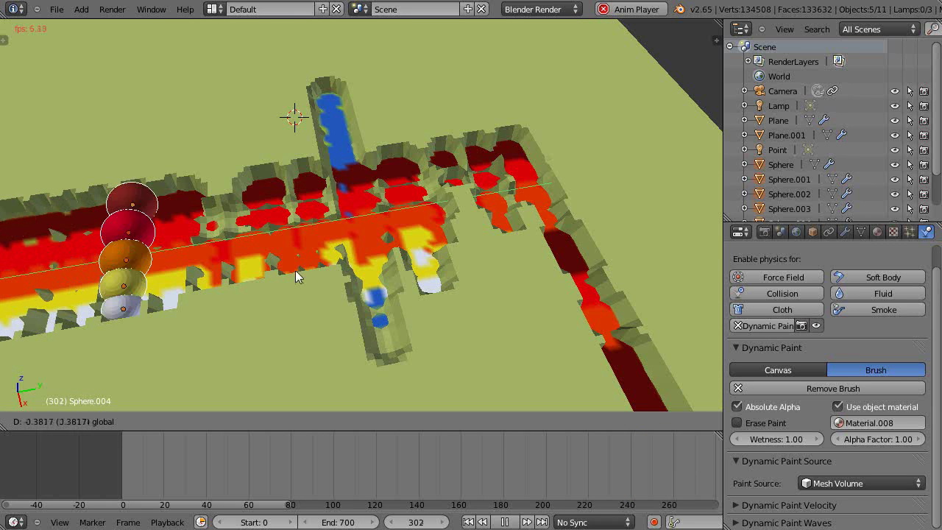
pyautogui.click(368, 273)
pyautogui.moveTo(413, 331); pyautogui.dragTo(330, 198, button='middle')
pyautogui.scroll(-1, 397, 331)
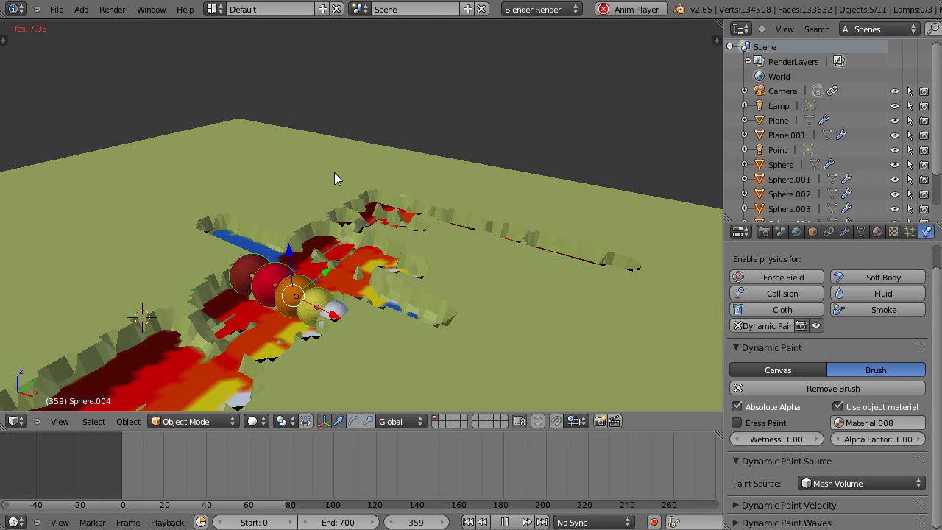
# Select the ground plane and review its Dynamic Paint canvas settings.
pyautogui.rightClick(251, 334)
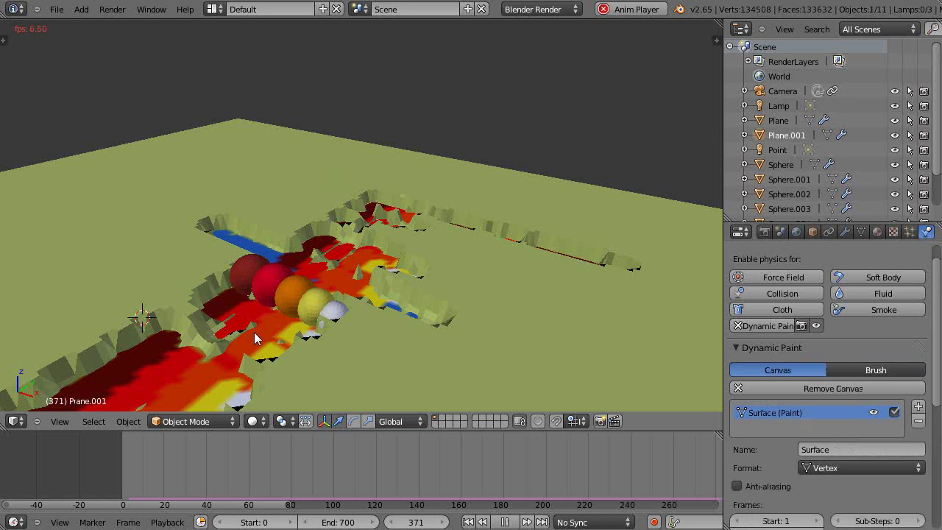
pyautogui.scroll(-1, 892, 393)
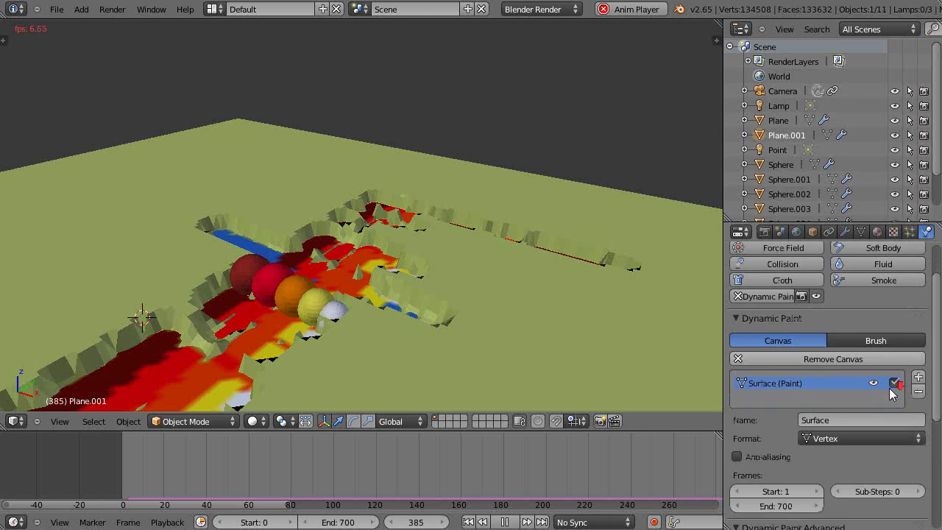
pyautogui.scroll(-1, 891, 393)
pyautogui.scroll(-1, 809, 434)
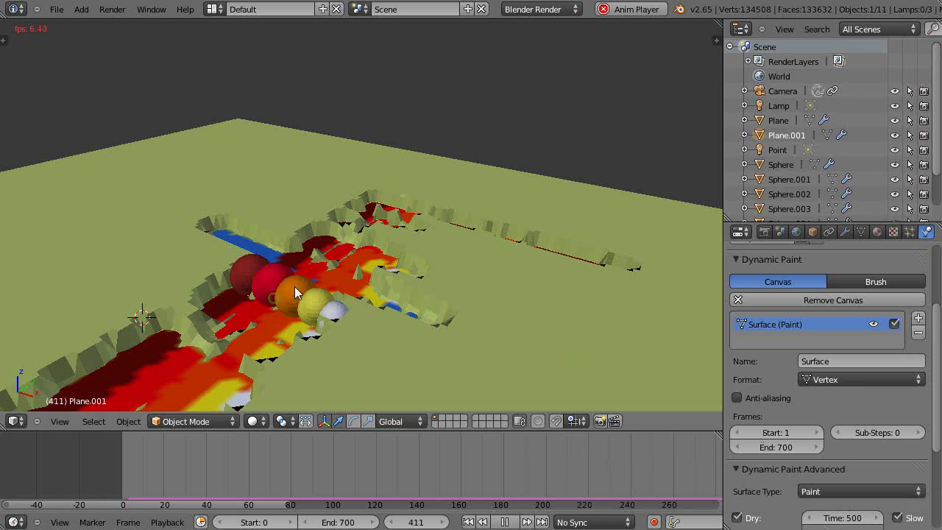
# Select the orange meteorite sphere and stop playback, rewinding to frame 4.
pyautogui.moveTo(294, 292)
pyautogui.mouseDown(button='middle')
pyautogui.moveTo(329, 278)
pyautogui.moveTo(357, 315)
pyautogui.mouseUp(button='middle')
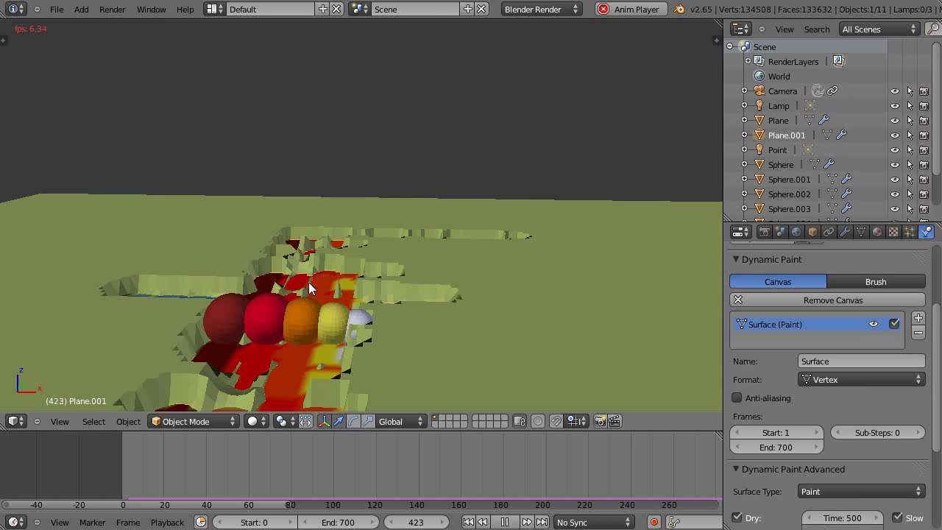
pyautogui.rightClick(309, 324)
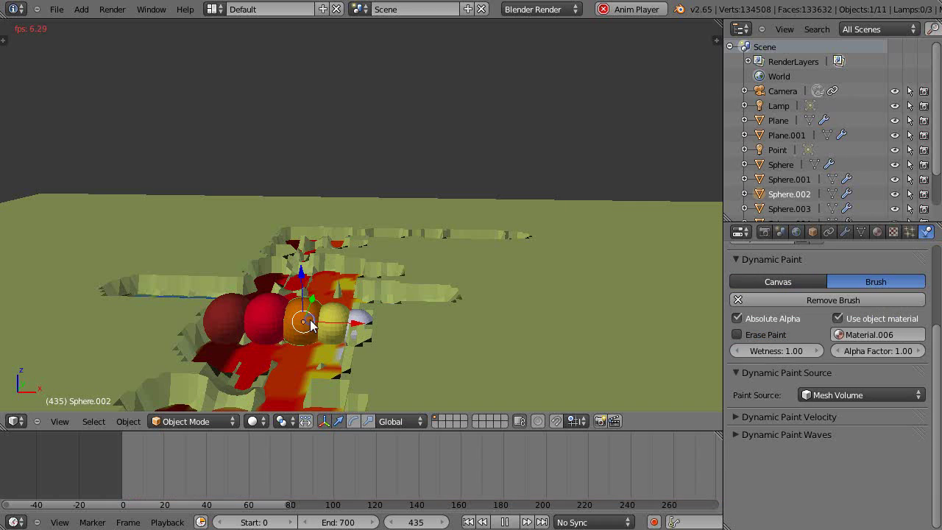
pyautogui.press('Escape')
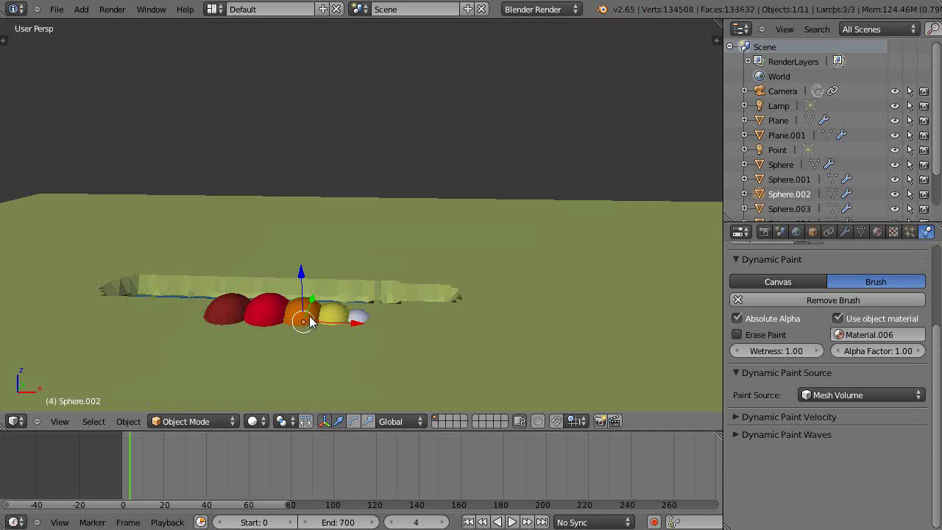
# Select every sphere in the group and raise them upward.
pyautogui.hotkey('shift', 'g')
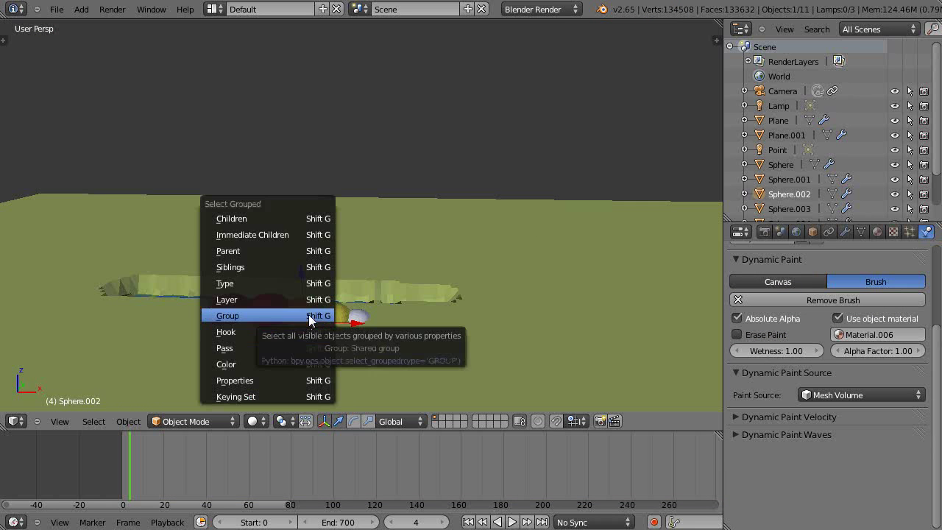
pyautogui.click(311, 318)
pyautogui.moveTo(297, 278); pyautogui.dragTo(298, 258)
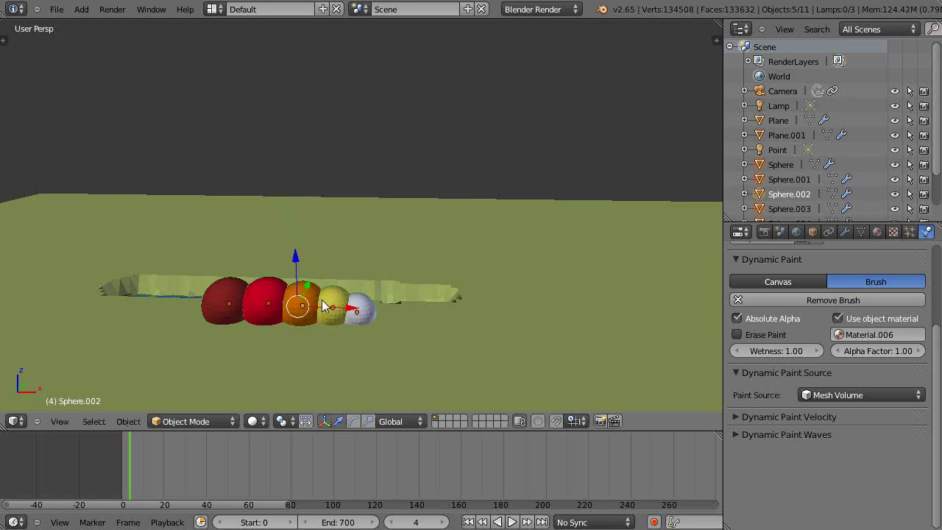
# While playing, move the group along X and lower it to carve a second trench.
pyautogui.hotkey('alt', 'a')
pyautogui.press('g')
pyautogui.press('x')
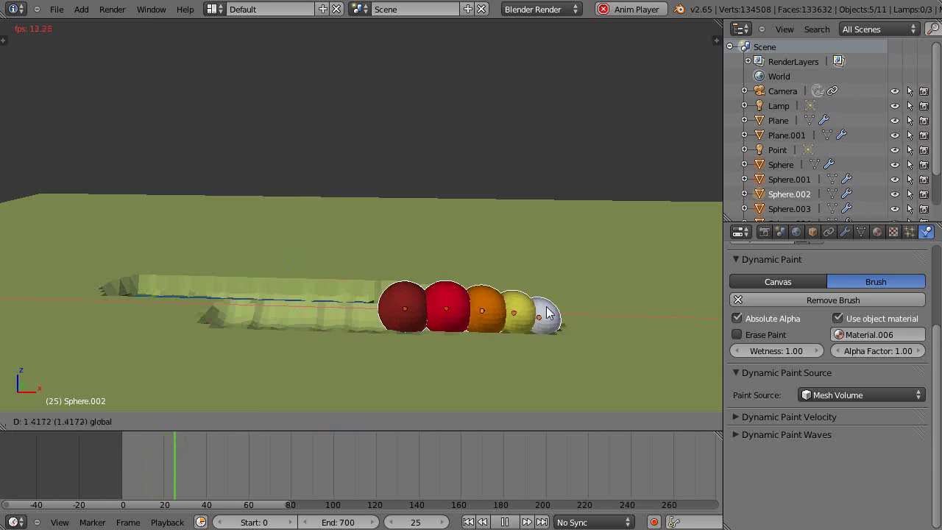
pyautogui.click(302, 287)
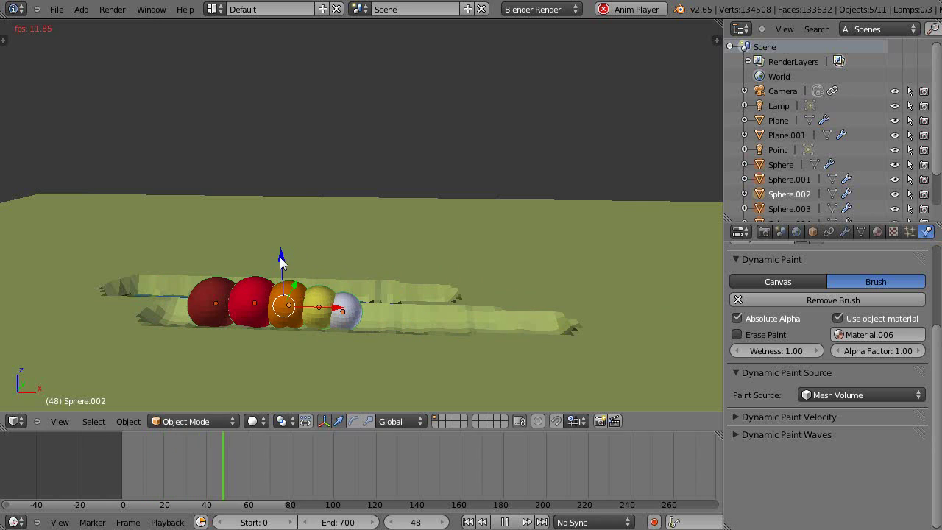
pyautogui.moveTo(281, 261); pyautogui.dragTo(282, 280)
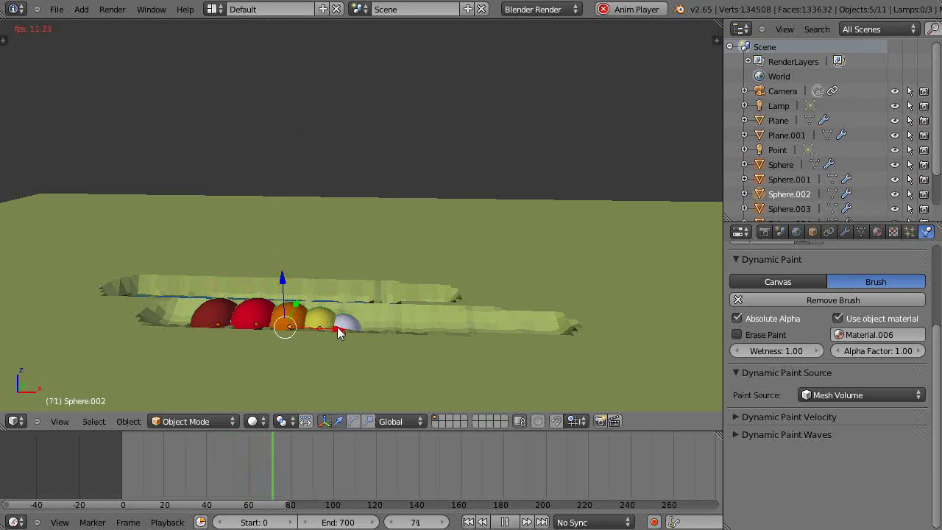
pyautogui.moveTo(339, 332); pyautogui.dragTo(316, 352)
pyautogui.moveTo(379, 345); pyautogui.dragTo(276, 366, button='middle')
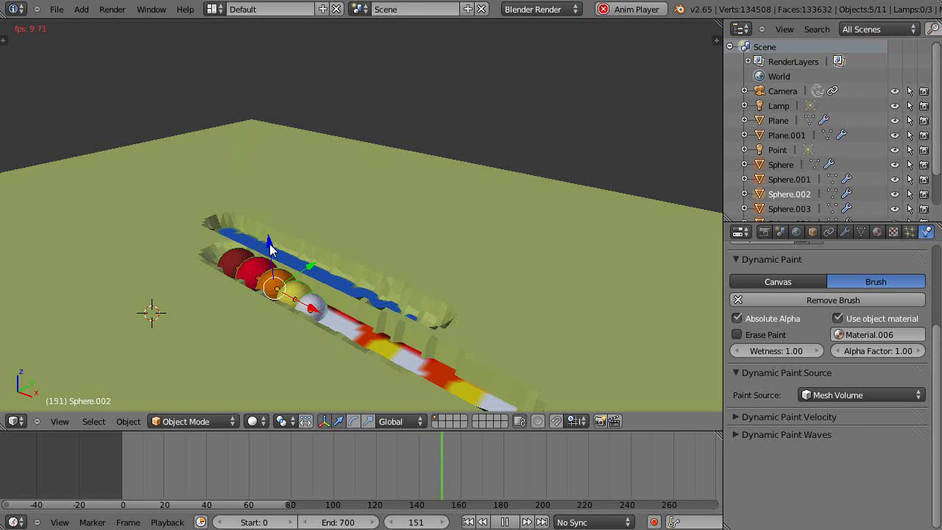
pyautogui.moveTo(413, 232); pyautogui.dragTo(353, 243, button='middle')
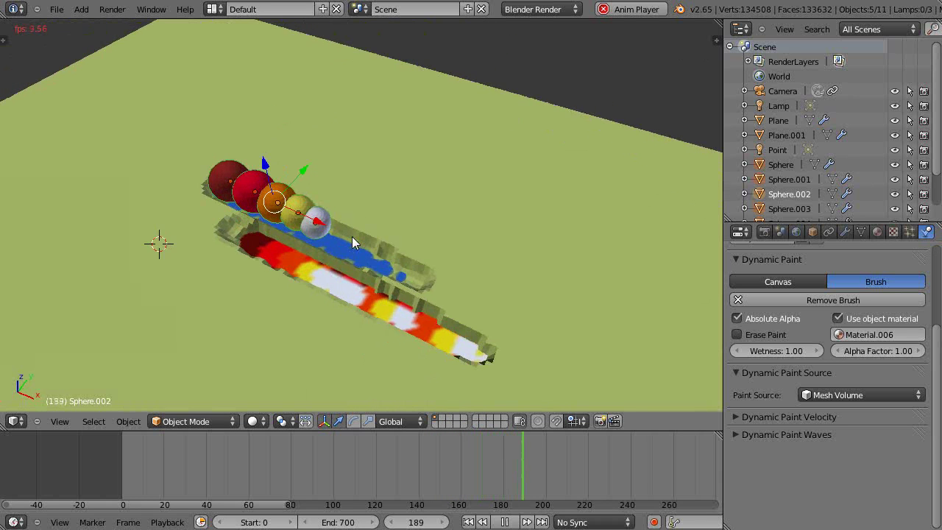
# Duplicate the dark red sphere twice, placing one copy above the ground and one to the left.
pyautogui.rightClick(229, 184)
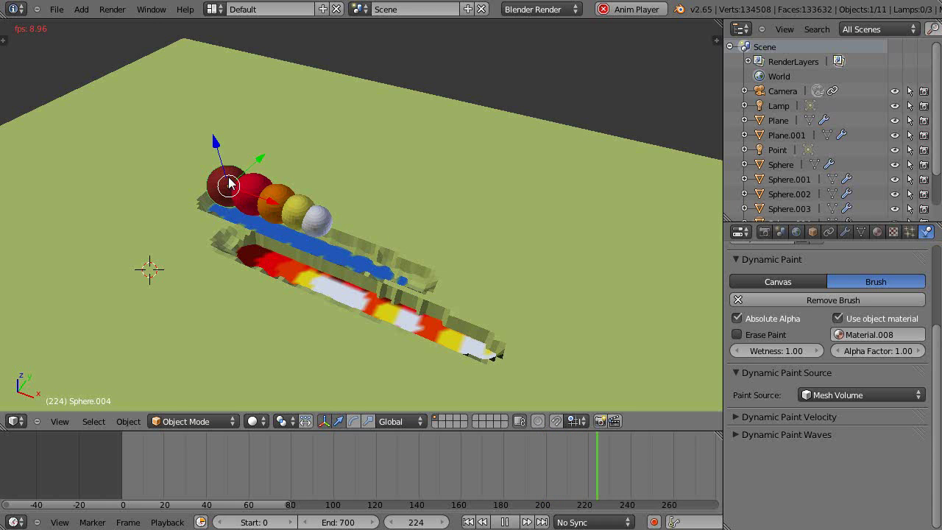
pyautogui.hotkey('shift', 'g')
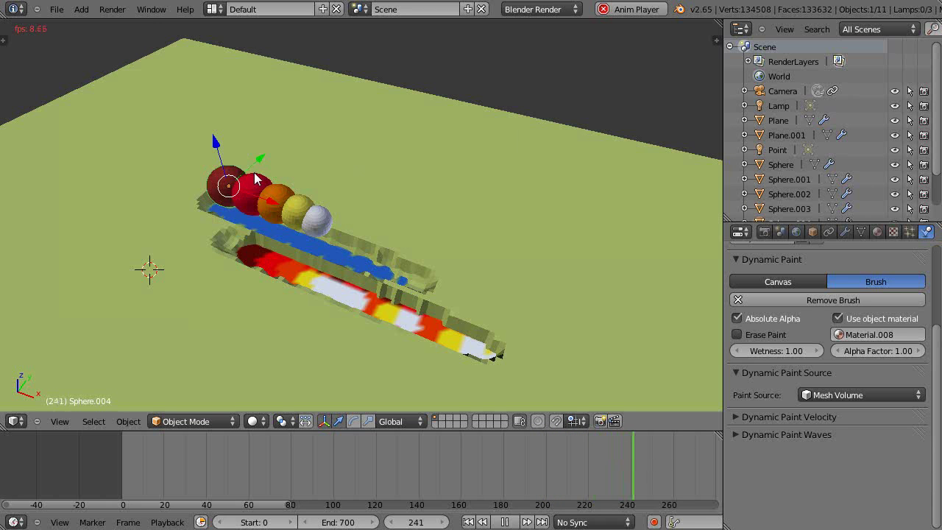
pyautogui.hotkey('shift', 'd')
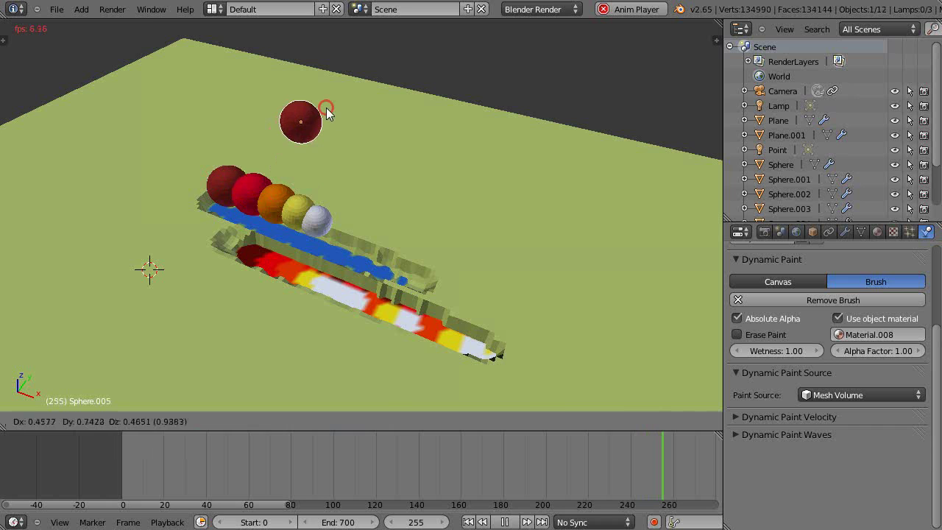
pyautogui.click(328, 111)
pyautogui.hotkey('shift', 'd')
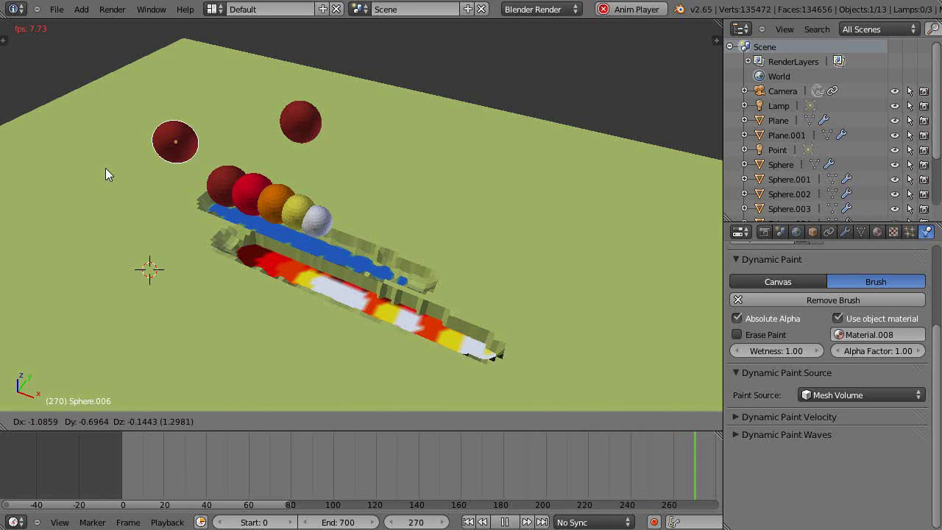
pyautogui.click(92, 186)
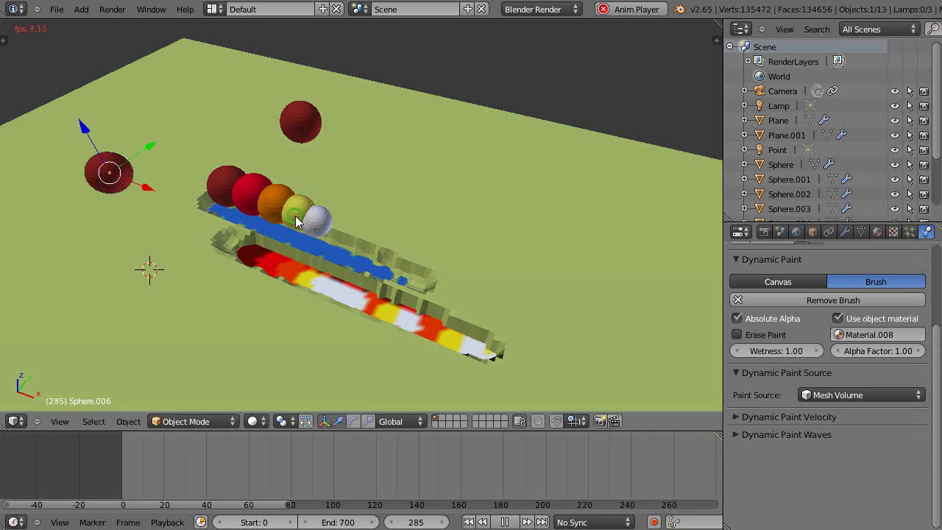
pyautogui.moveTo(296, 222)
pyautogui.mouseDown(button='middle')
pyautogui.moveTo(315, 177)
pyautogui.moveTo(284, 208)
pyautogui.mouseUp(button='middle')
# Duplicate the yellow sphere as Sphere.007 high above, then select the whole sphere group.
pyautogui.rightClick(294, 214)
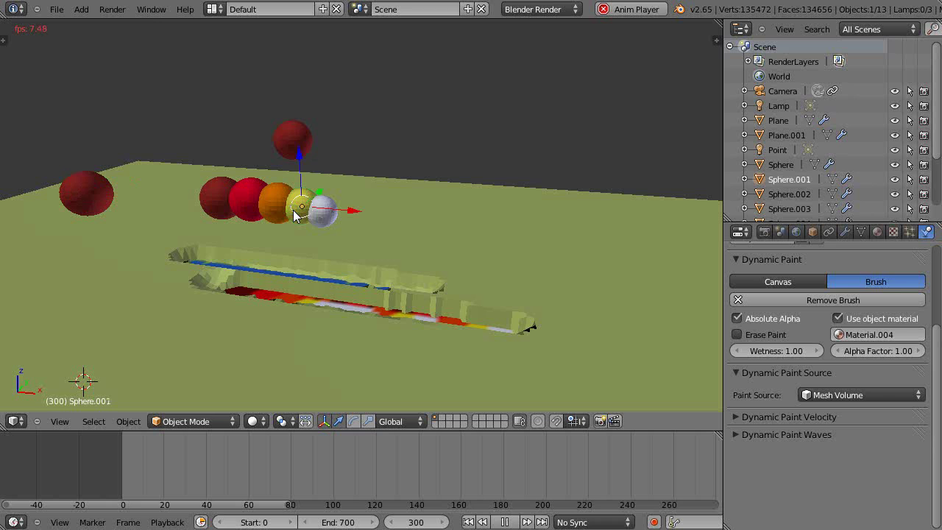
pyautogui.hotkey('shift', 'd')
pyautogui.click(200, 100)
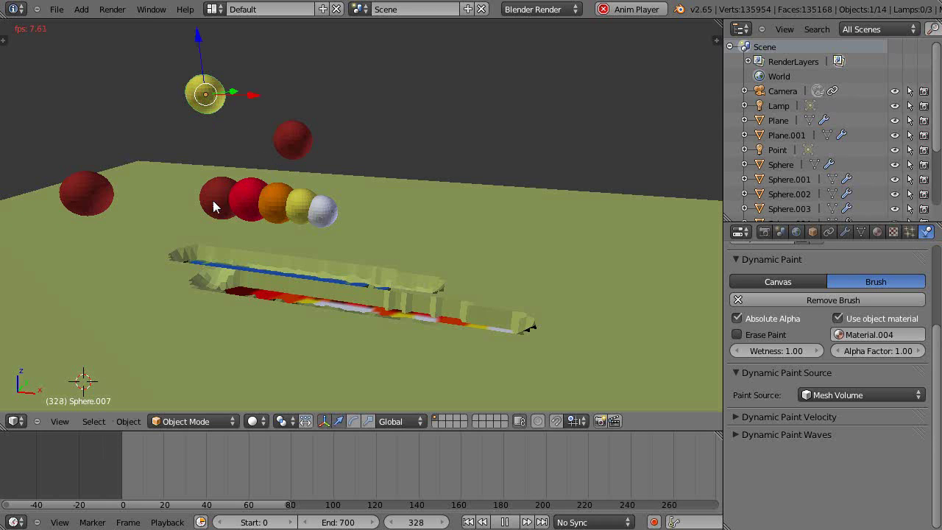
pyautogui.hotkey('shift', 'g')
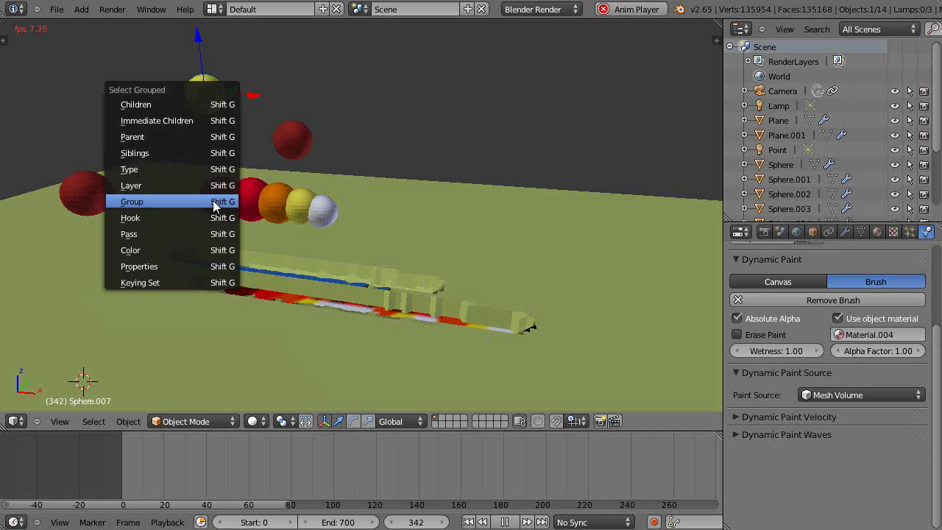
pyautogui.click(213, 200)
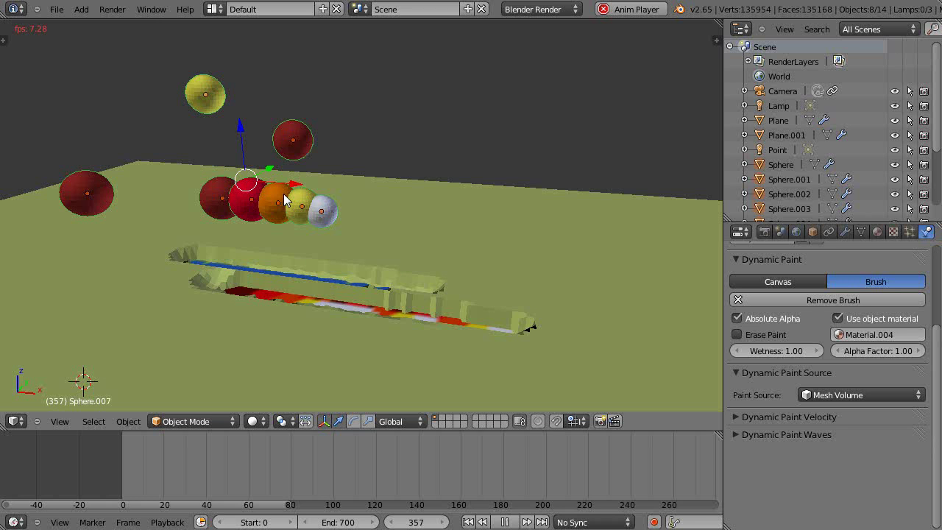
pyautogui.scroll(1, 286, 198)
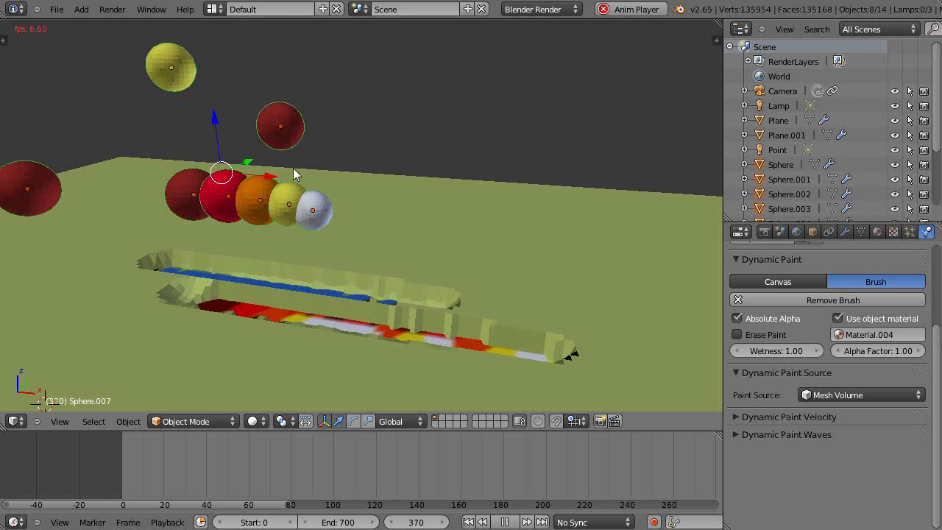
# Move the sphere group on X and Z, excluding Y, previewing playback, and stop at frame 382.
pyautogui.hotkey('alt', 'a')
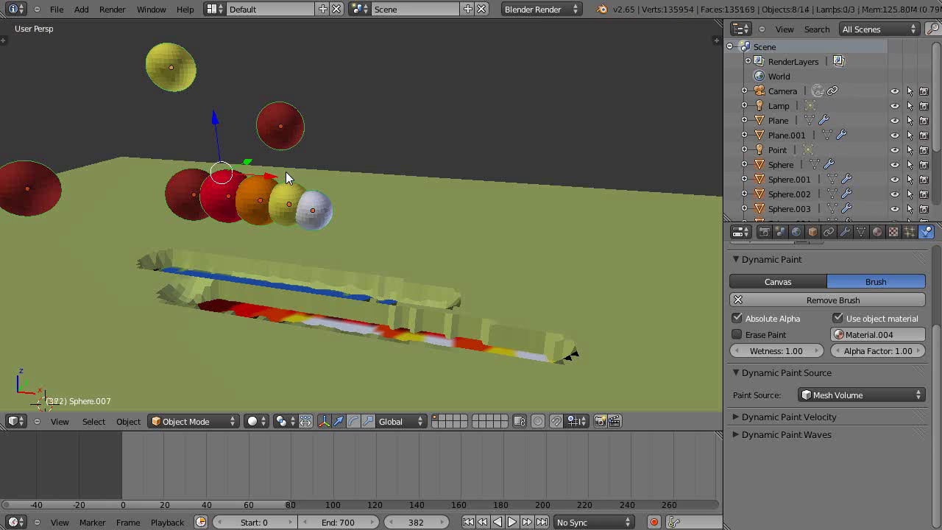
pyautogui.press('g')
pyautogui.hotkey('shift', 'y')
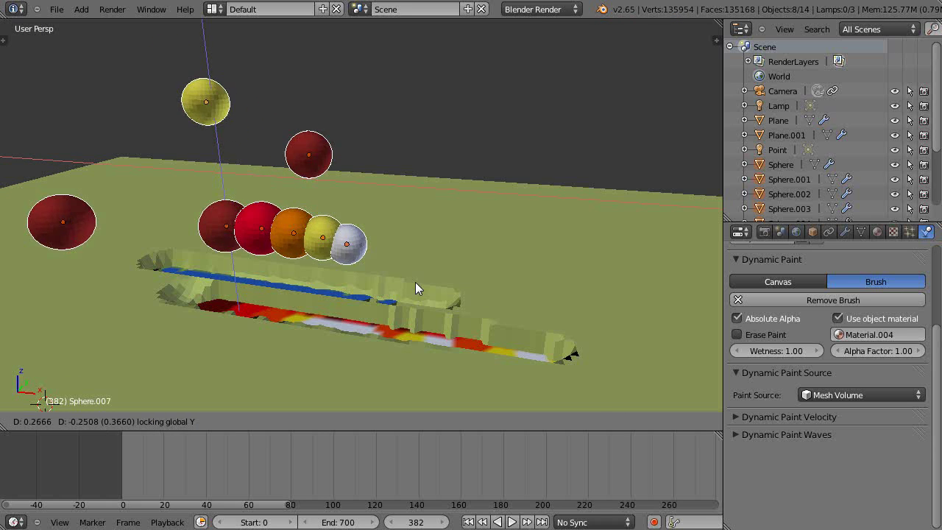
pyautogui.hotkey('alt', 'a')
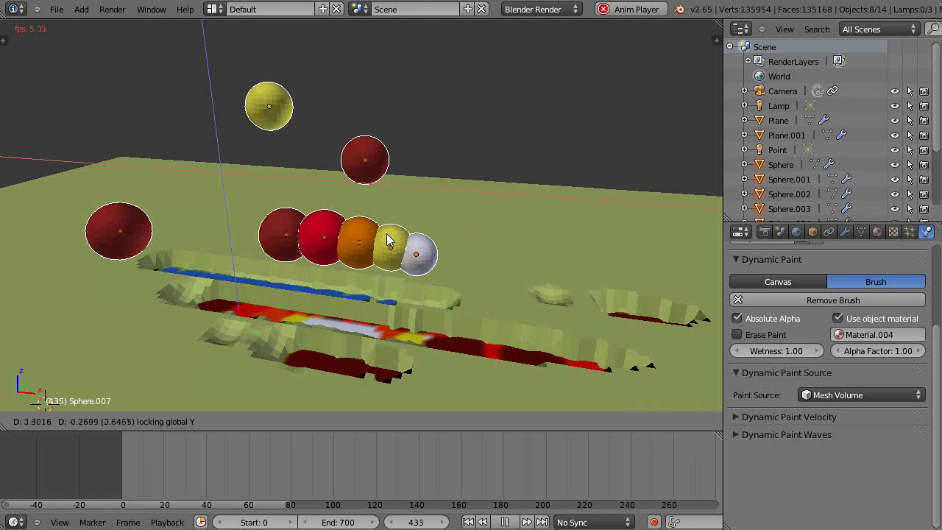
pyautogui.click(441, 268)
pyautogui.press('Escape')
# Orbit and zoom the view to look across the blue and multicoloured trenches.
pyautogui.scroll(-3, 471, 284)
pyautogui.moveTo(473, 288)
pyautogui.mouseDown(button='middle')
pyautogui.moveTo(405, 309)
pyautogui.moveTo(326, 270)
pyautogui.moveTo(536, 261)
pyautogui.moveTo(423, 292)
pyautogui.moveTo(444, 341)
pyautogui.moveTo(275, 311)
pyautogui.moveTo(477, 306)
pyautogui.moveTo(337, 303)
pyautogui.mouseUp(button='middle')
pyautogui.scroll(5, 420, 288)
pyautogui.scroll(-3, 422, 292)
pyautogui.scroll(3, 445, 342)
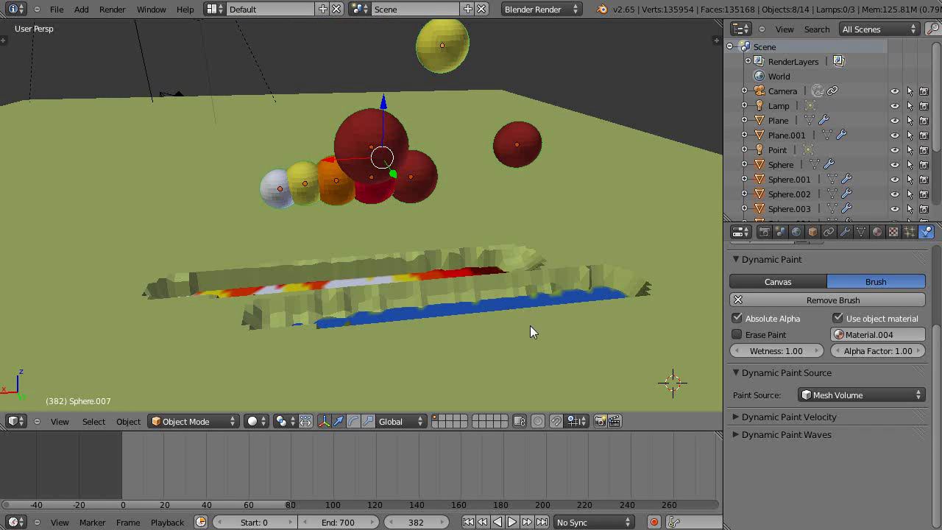